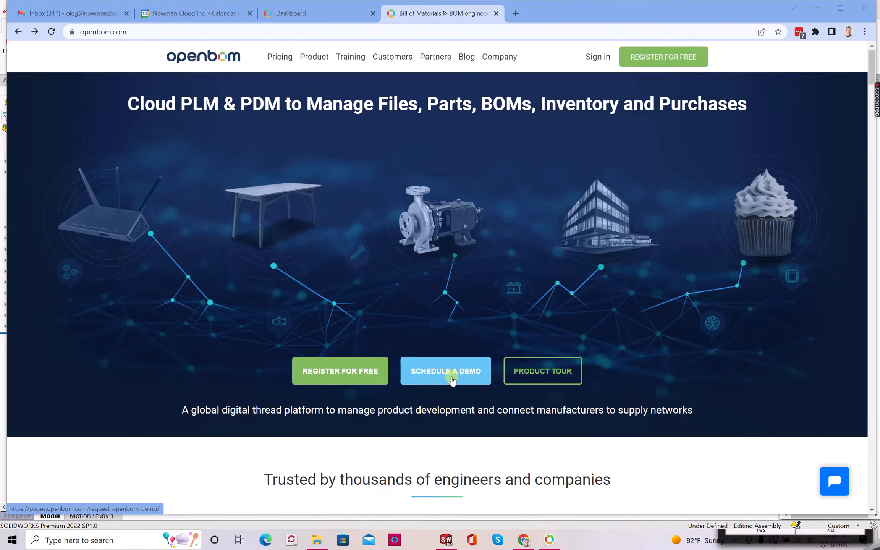
- Open the OpenBOM website's free registration form and return to the home page
{"action": "scroll", "coordinate": [448, 294], "scroll_direction": "down", "scroll_amount": 1}
{"action": "scroll", "coordinate": [448, 295], "scroll_direction": "up", "scroll_amount": 1}
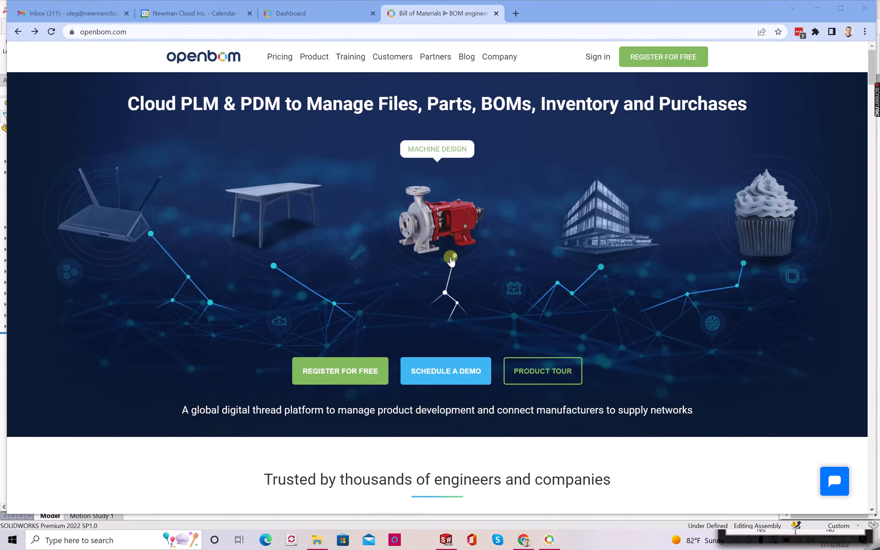
{"action": "left_click", "coordinate": [660, 57]}
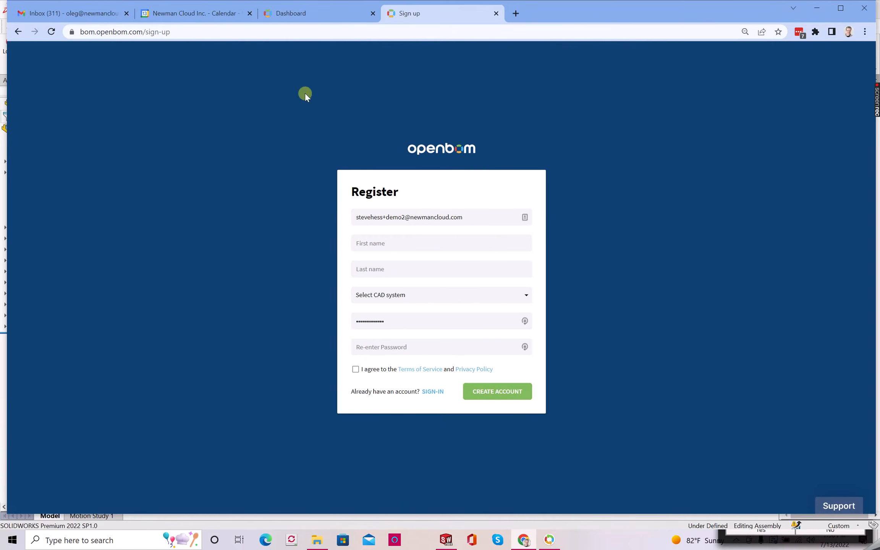
{"action": "left_click", "coordinate": [19, 33]}
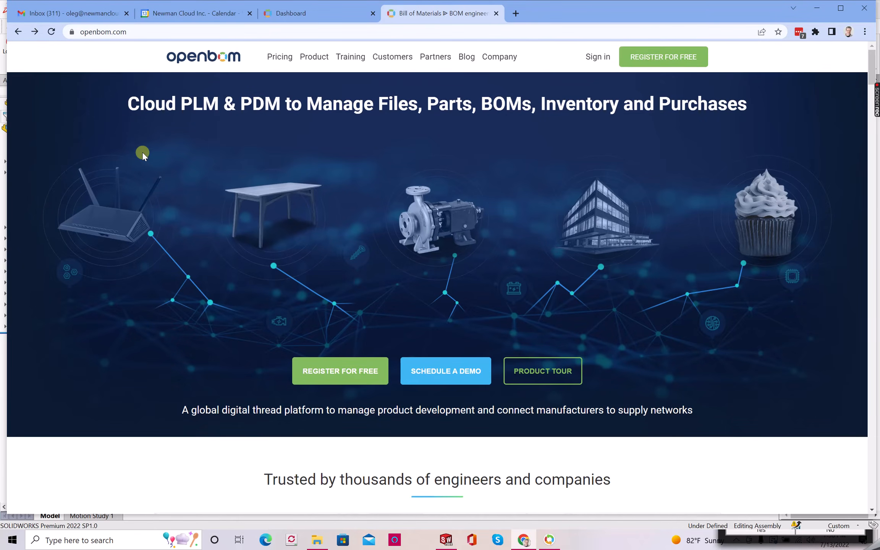
- Switch to the OpenBOM dashboard, browse all items under Parts and BOMs, and inspect parts 4000-92-090 and 4000-94-044
{"action": "left_click", "coordinate": [331, 18]}
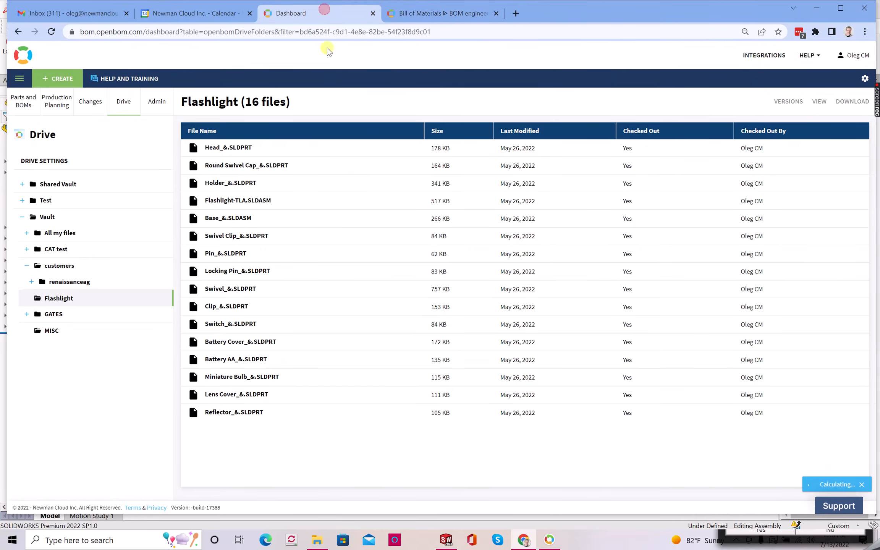
{"action": "left_click", "coordinate": [33, 111]}
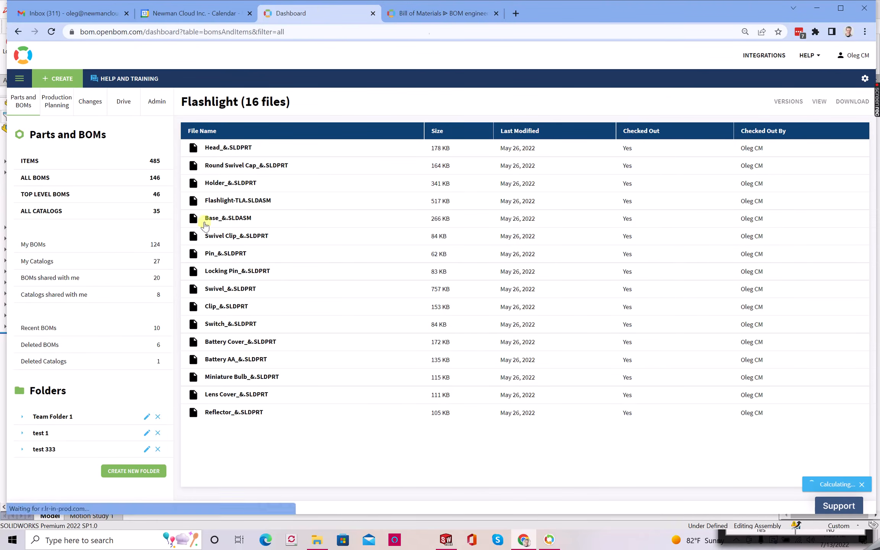
{"action": "scroll", "coordinate": [600, 324], "scroll_direction": "down", "scroll_amount": 2}
{"action": "scroll", "coordinate": [600, 325], "scroll_direction": "down", "scroll_amount": 10}
{"action": "scroll", "coordinate": [600, 325], "scroll_direction": "up", "scroll_amount": 3}
{"action": "scroll", "coordinate": [601, 326], "scroll_direction": "up", "scroll_amount": 7}
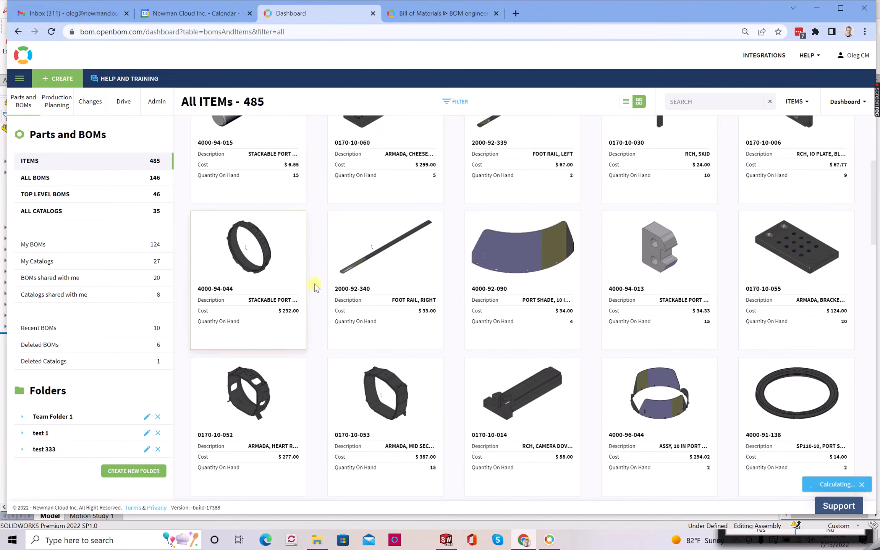
{"action": "left_click", "coordinate": [533, 246]}
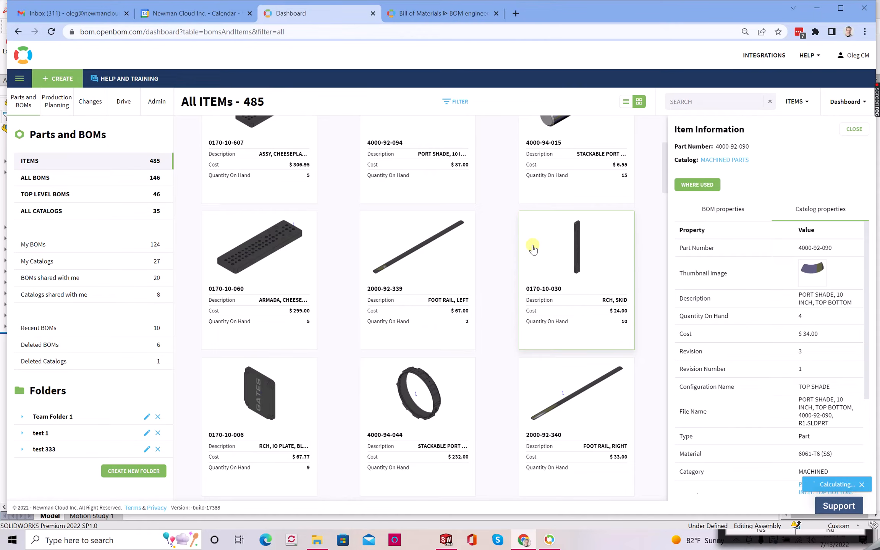
{"action": "left_click", "coordinate": [389, 416]}
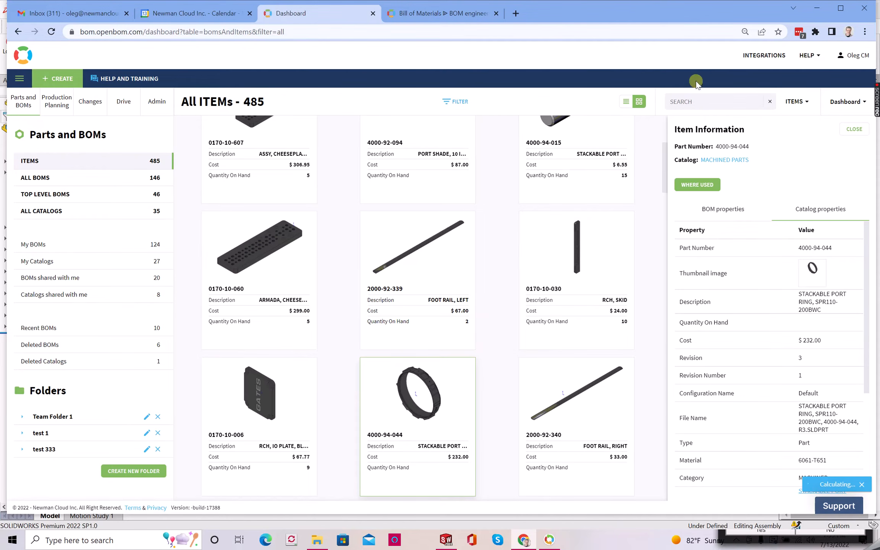
- Search the items for "router" and review the catalog properties of DEMO-Router Base-D3, 1100-20 and DEMO-Wireless Router-D3
{"action": "left_click", "coordinate": [683, 99]}
{"action": "type", "text": "router"}
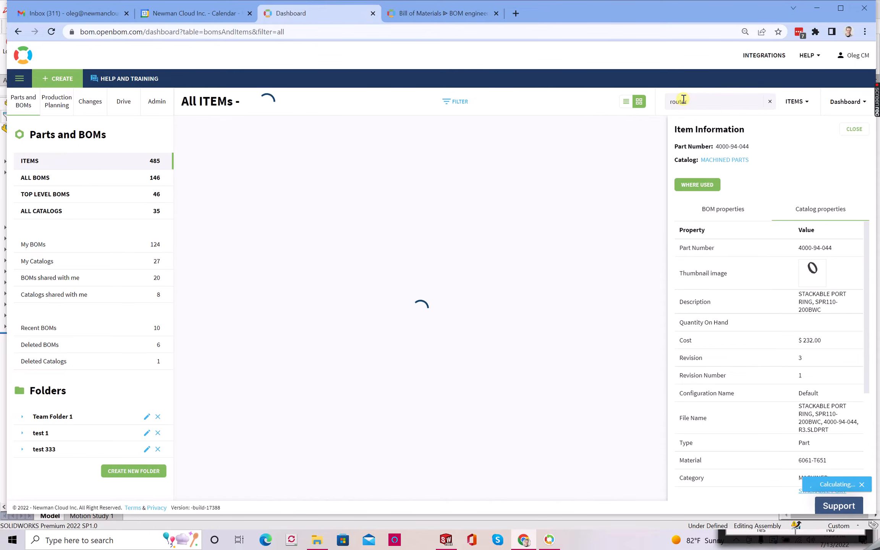
{"action": "left_click", "coordinate": [531, 172]}
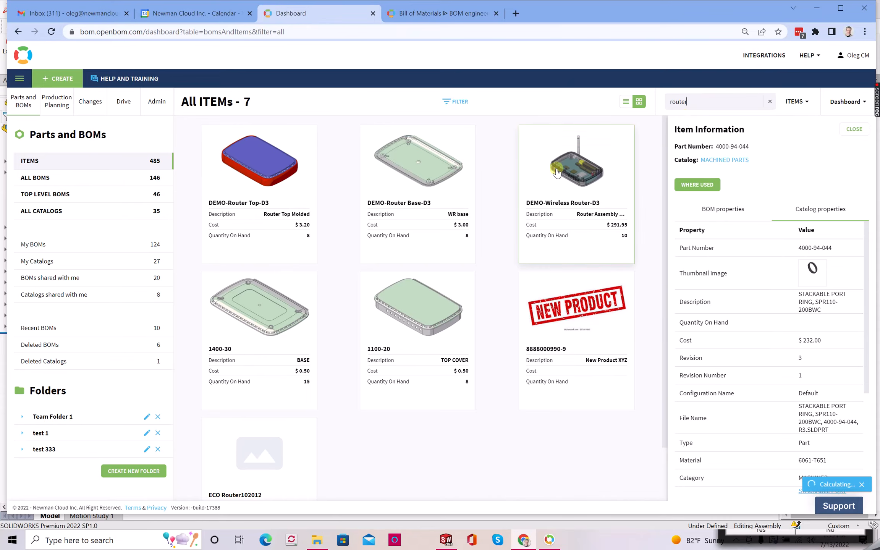
{"action": "left_click", "coordinate": [414, 153]}
{"action": "left_click", "coordinate": [413, 304]}
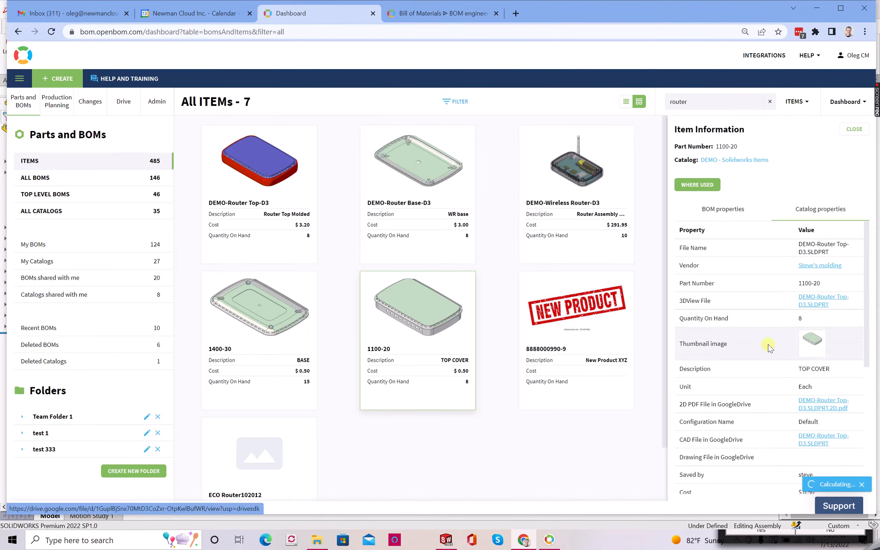
{"action": "scroll", "coordinate": [770, 345], "scroll_direction": "down", "scroll_amount": 5}
{"action": "scroll", "coordinate": [769, 346], "scroll_direction": "up", "scroll_amount": 5}
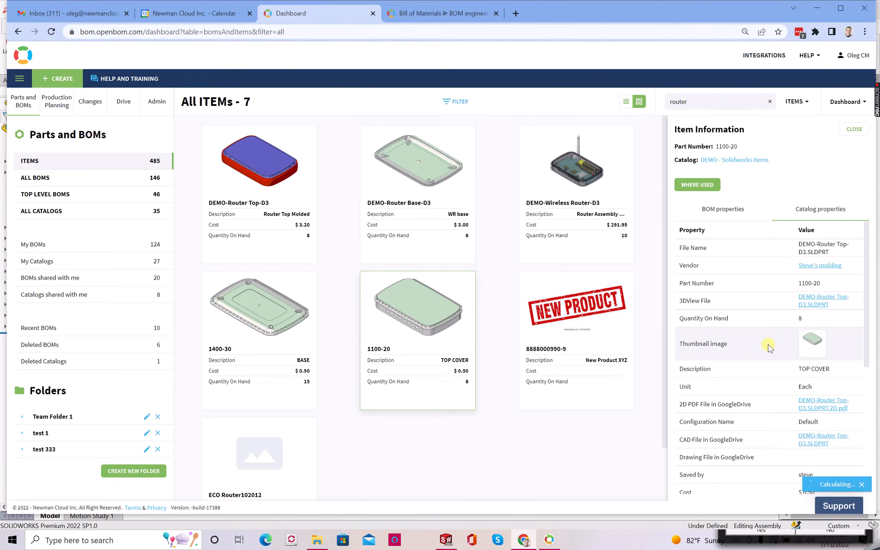
{"action": "left_click", "coordinate": [603, 221]}
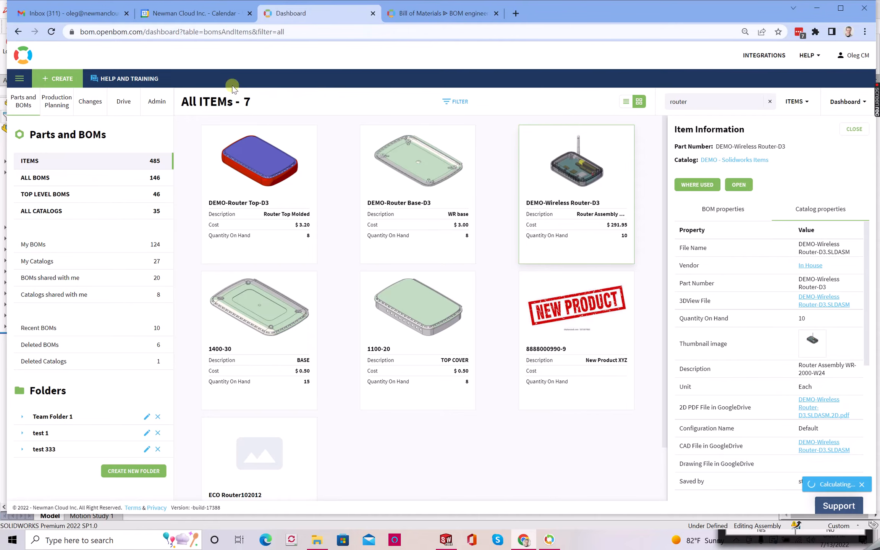
- Open Flashlight-TLA.SLDASM from the Drive's Flashlight folder in the 3D viewer
{"action": "left_click", "coordinate": [128, 112]}
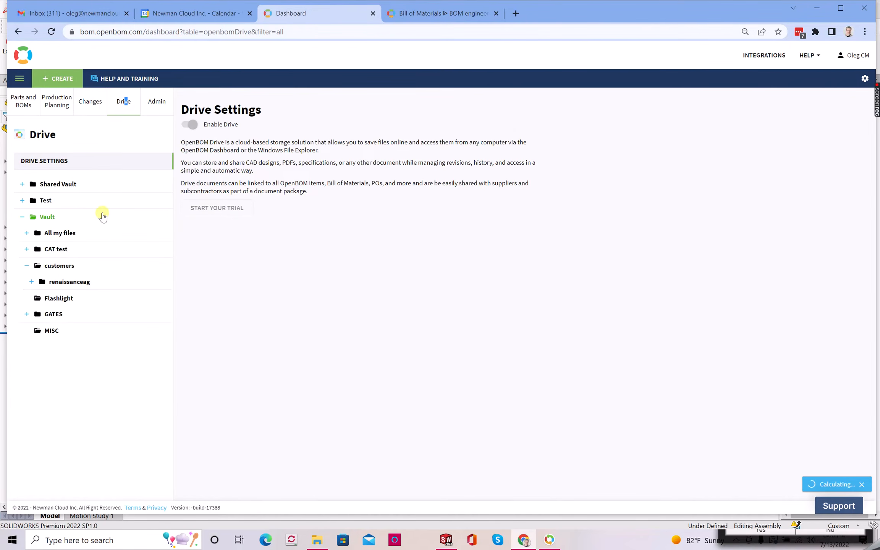
{"action": "left_click", "coordinate": [61, 299]}
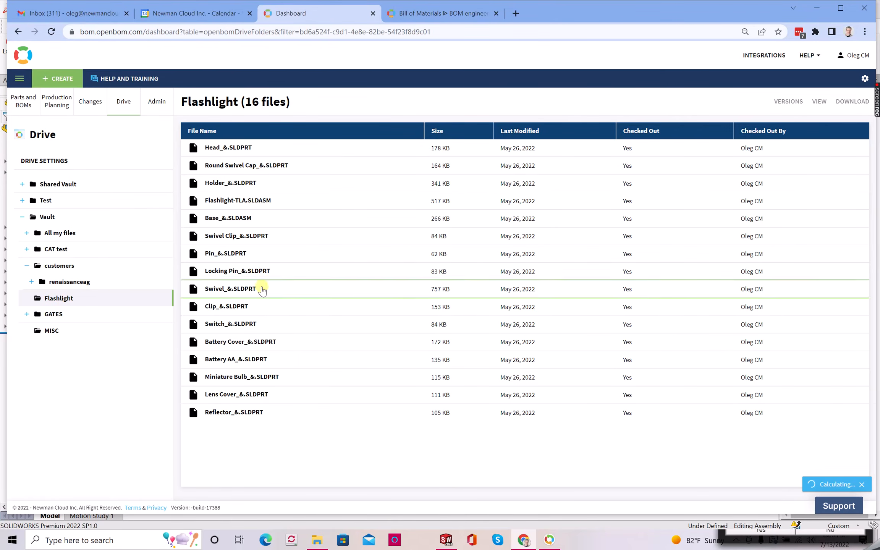
{"action": "left_click", "coordinate": [292, 199]}
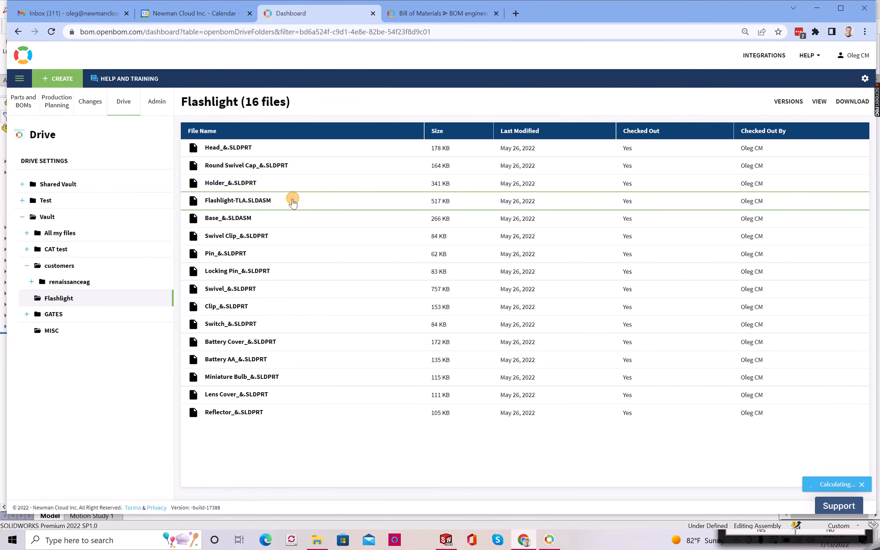
{"action": "left_click", "coordinate": [819, 101]}
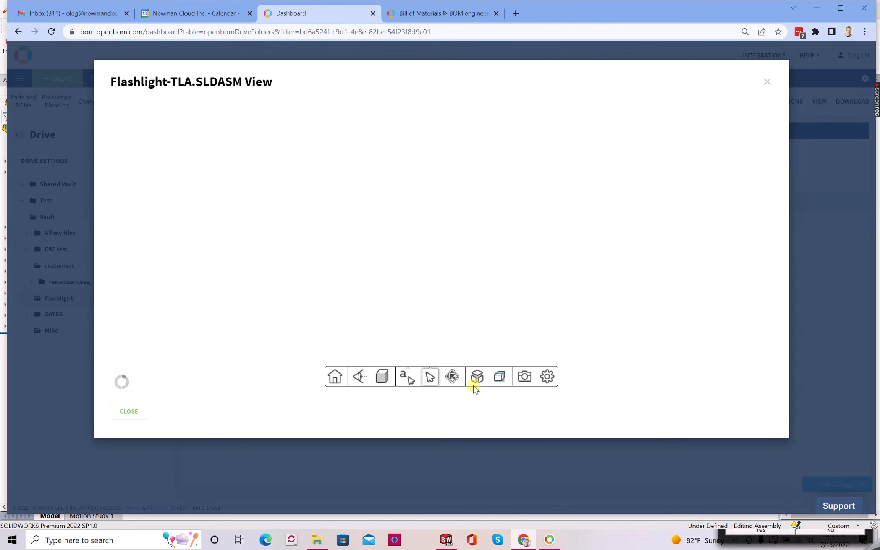
- Explode the flashlight assembly in the 3D viewer, rotate it for inspection, and close the viewer
{"action": "left_click", "coordinate": [477, 378]}
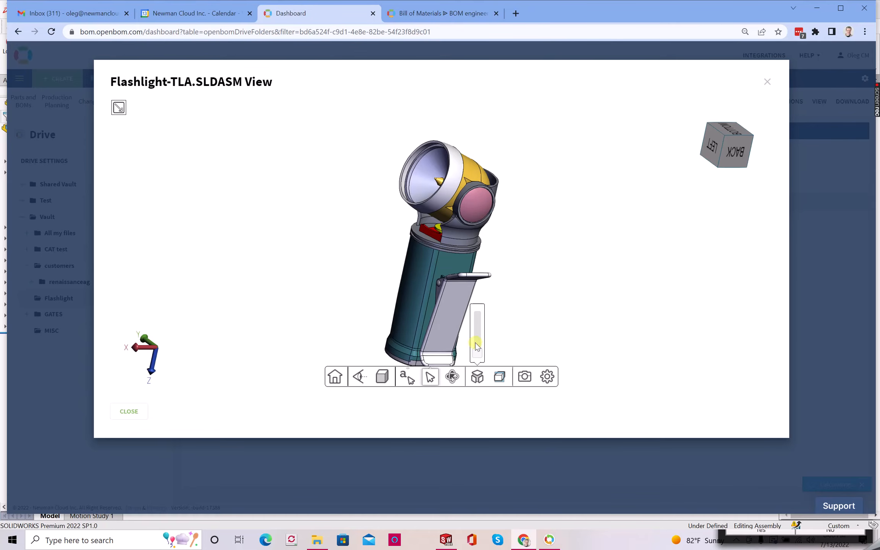
{"action": "left_click_drag", "start_coordinate": [476, 343], "coordinate": [477, 322]}
{"action": "left_click_drag", "start_coordinate": [492, 283], "coordinate": [618, 337]}
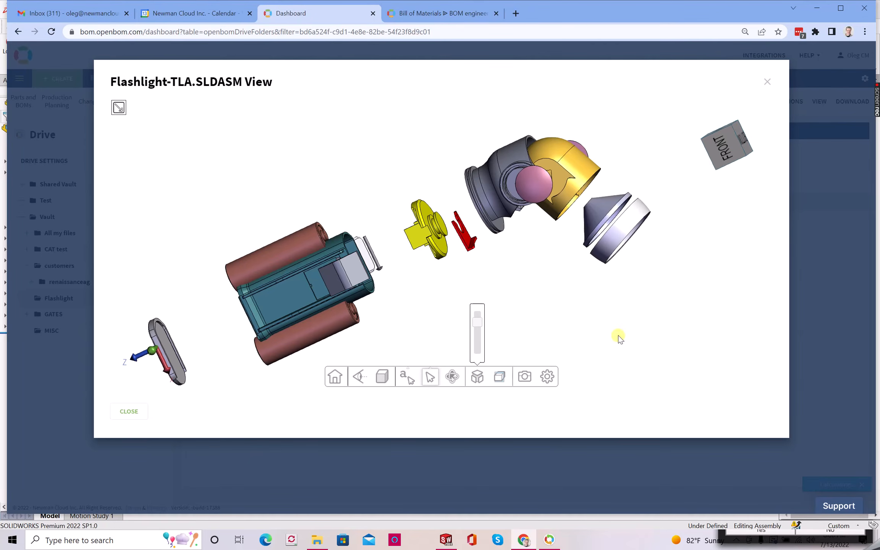
{"action": "left_click", "coordinate": [767, 81]}
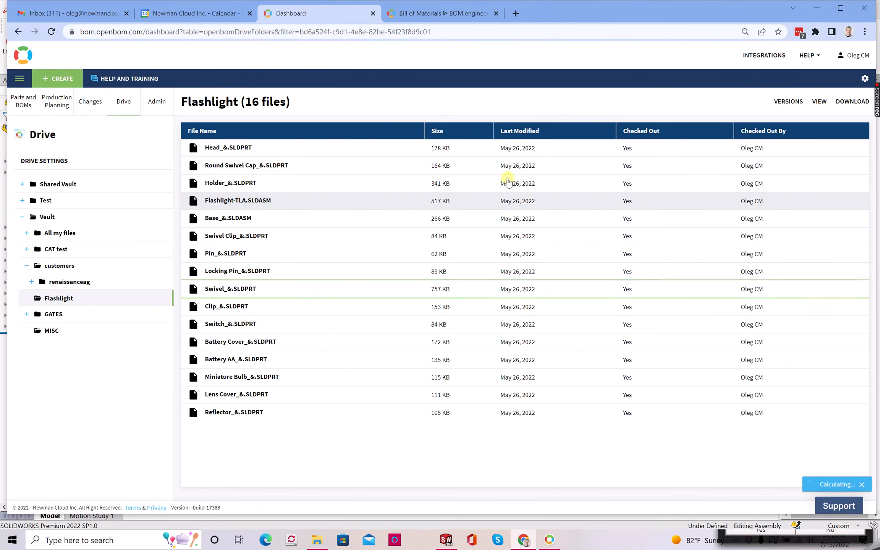
- Show the version history of Flashlight-TLA.SLDASM, and select the same file in the Vault's Flashlight folder in File Explorer
{"action": "left_click", "coordinate": [786, 107]}
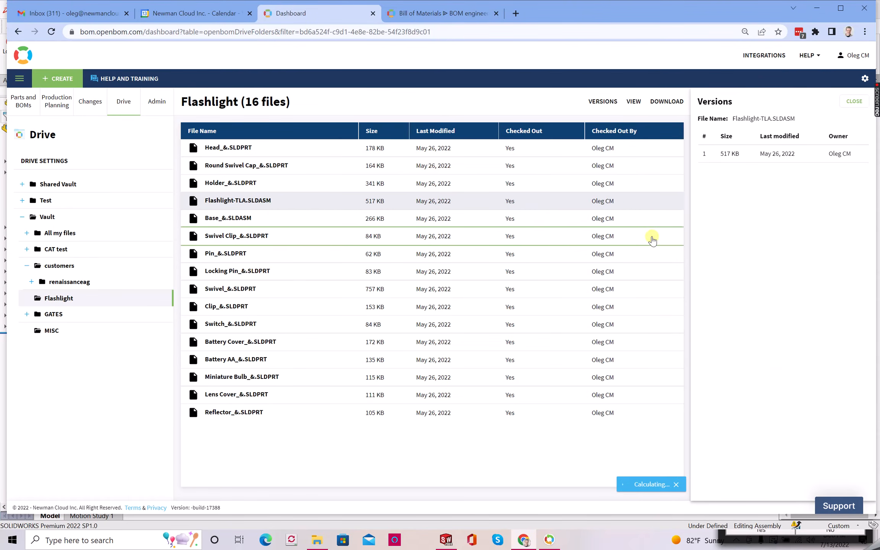
{"action": "left_click", "coordinate": [317, 540]}
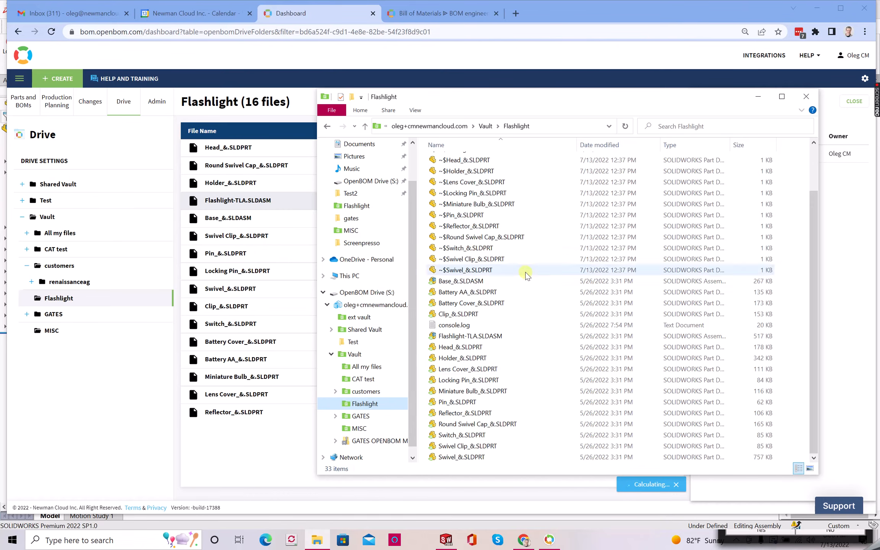
{"action": "left_click", "coordinate": [550, 335]}
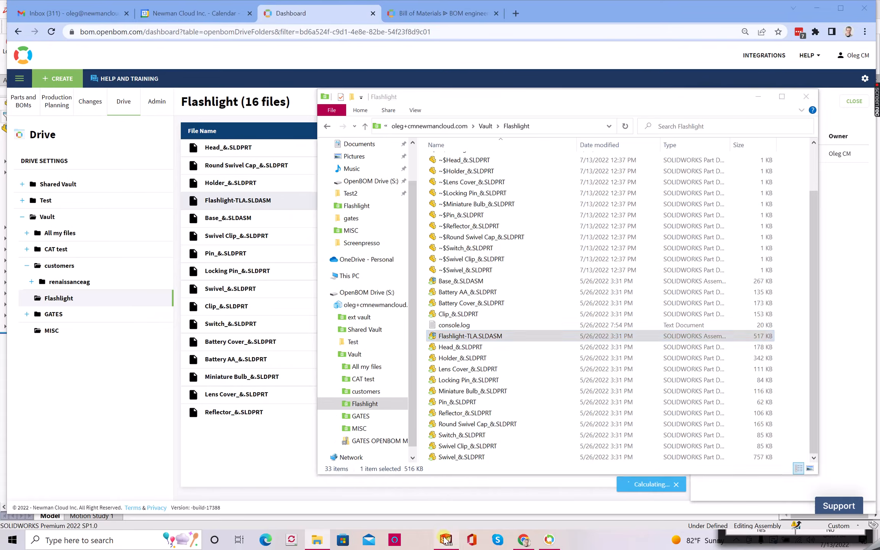
- Switch to SOLIDWORKS with the Flashlight-TLA assembly and check the additional OpenBOM add-in commands
{"action": "left_click", "coordinate": [446, 539]}
{"action": "left_click", "coordinate": [546, 309]}
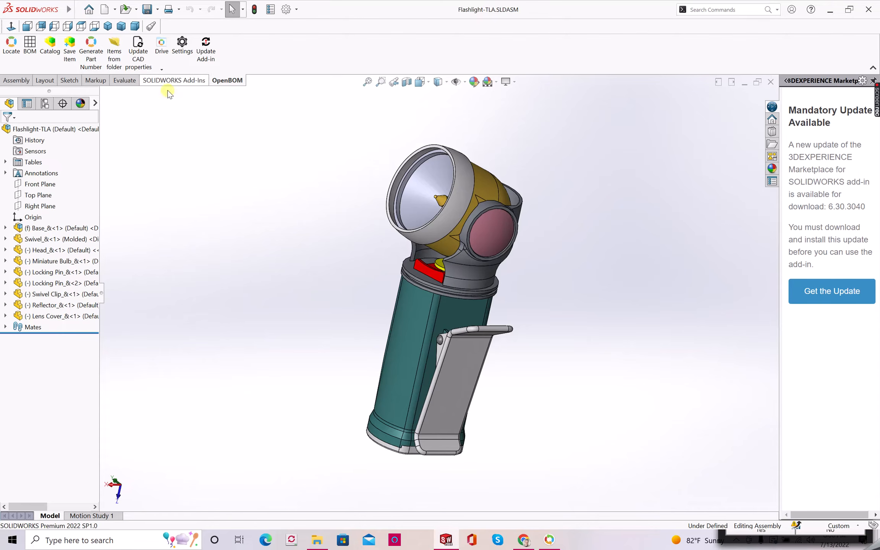
{"action": "left_click", "coordinate": [158, 69]}
{"action": "left_click", "coordinate": [162, 193]}
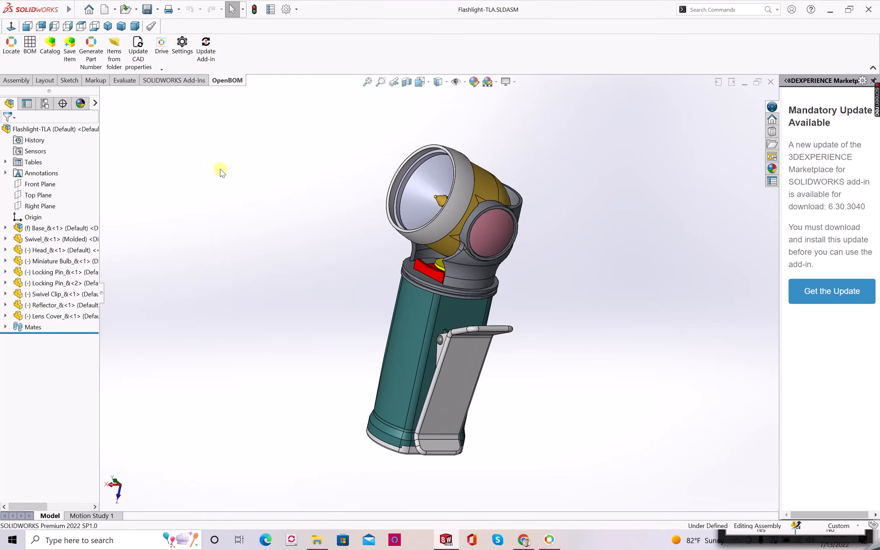
- Review the OpenBOM add-in settings, including the openbom property template and the cloud file export options, and leave without saving
{"action": "left_click", "coordinate": [180, 57]}
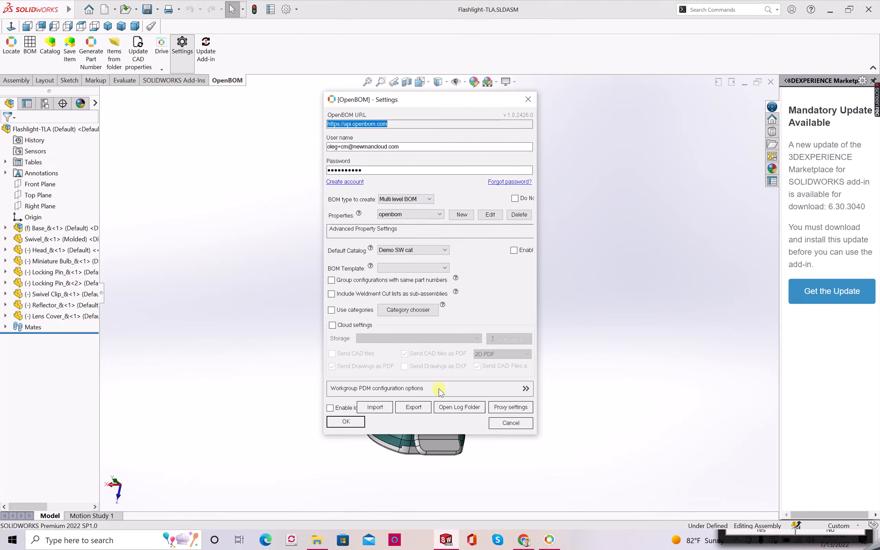
{"action": "left_click", "coordinate": [506, 421]}
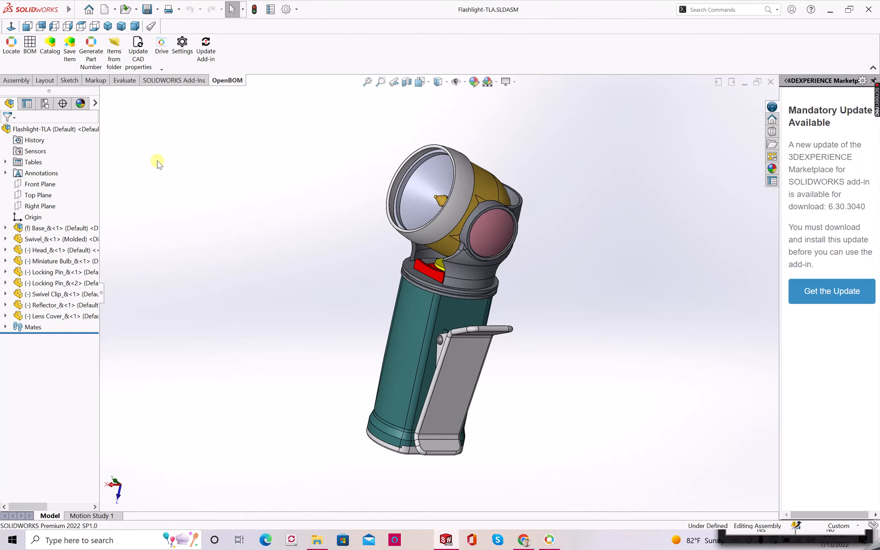
{"action": "left_click", "coordinate": [182, 47]}
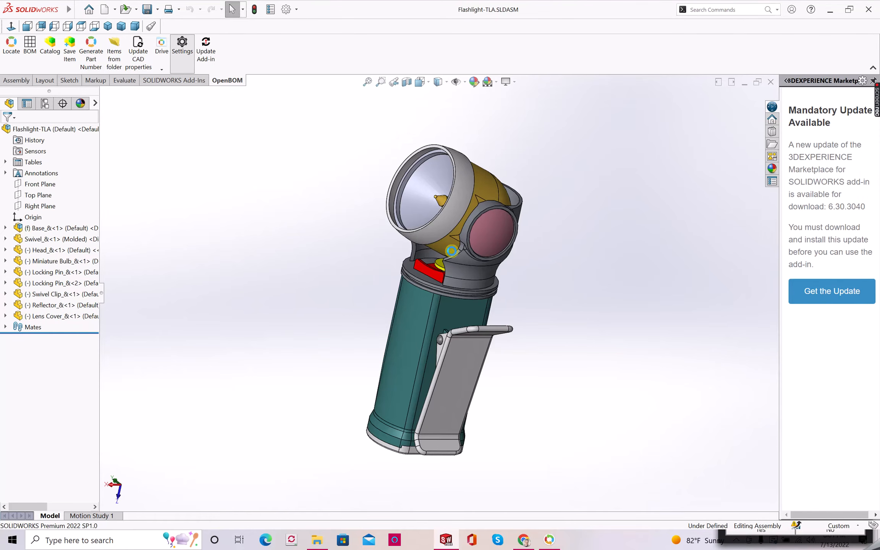
{"action": "left_click", "coordinate": [489, 216]}
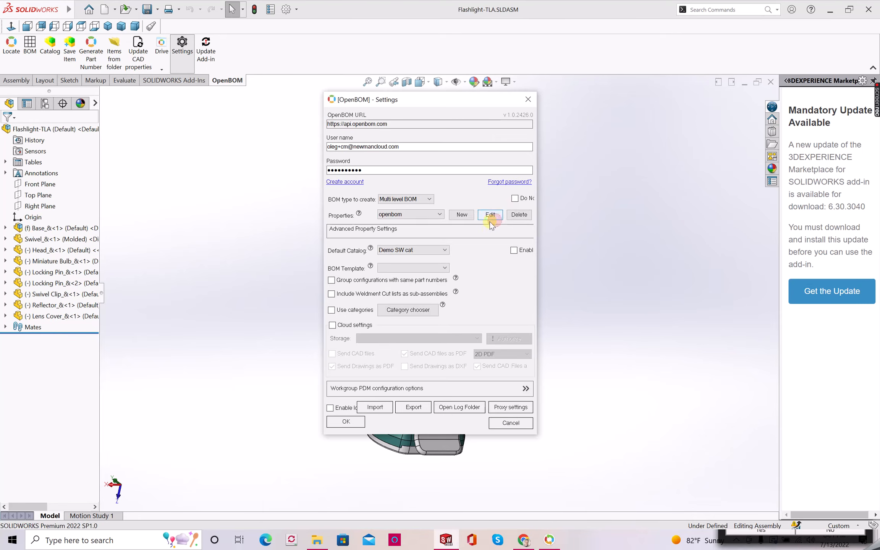
{"action": "left_click", "coordinate": [569, 154]}
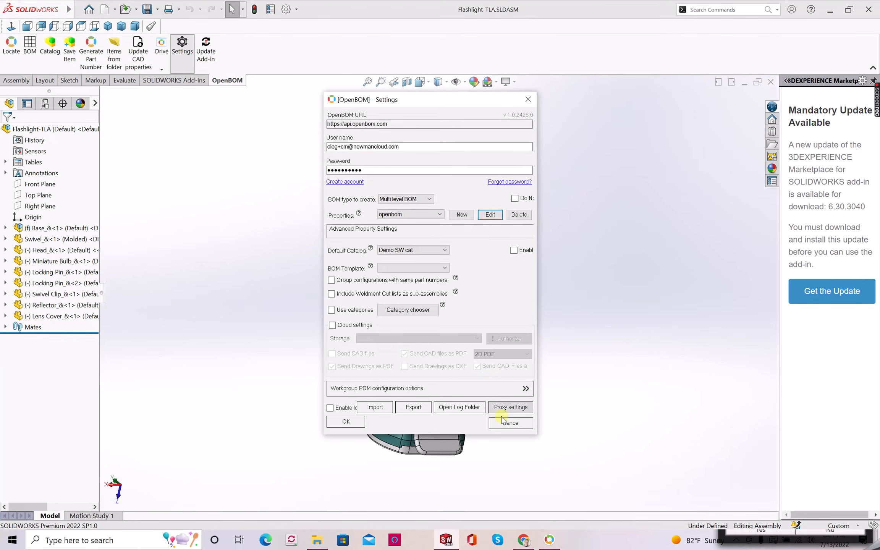
{"action": "left_click", "coordinate": [358, 325]}
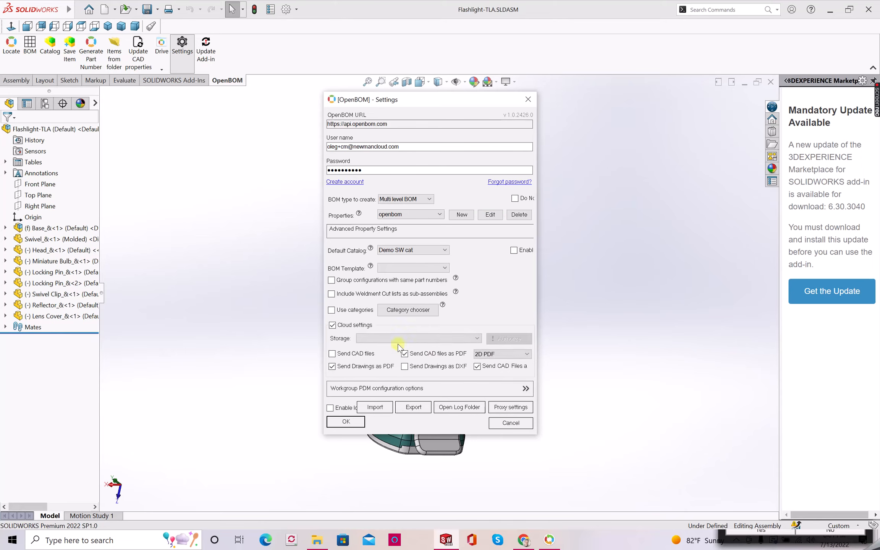
{"action": "left_click", "coordinate": [493, 424]}
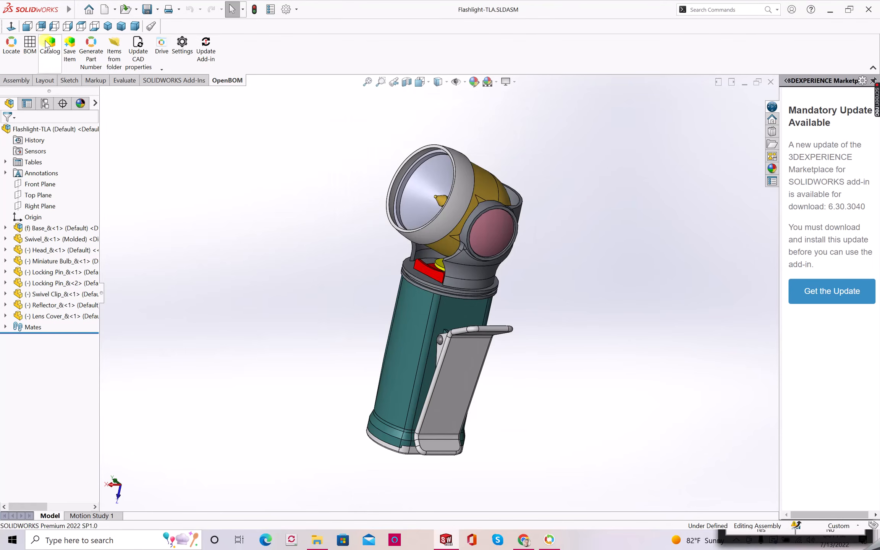
- Update the Demo SW cat catalog and the multi-level BOM from the Flashlight-TLA assembly, and open the resulting BOM in the browser
{"action": "left_click", "coordinate": [30, 46]}
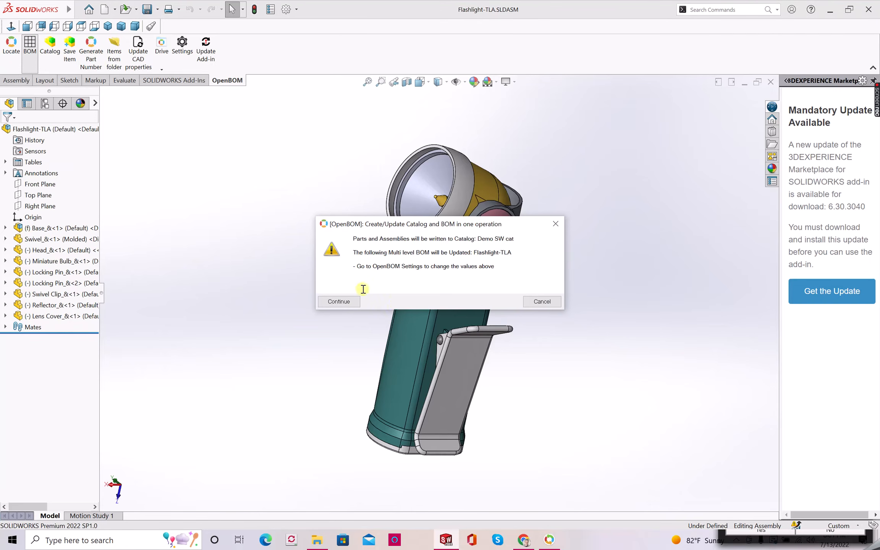
{"action": "left_click", "coordinate": [345, 302]}
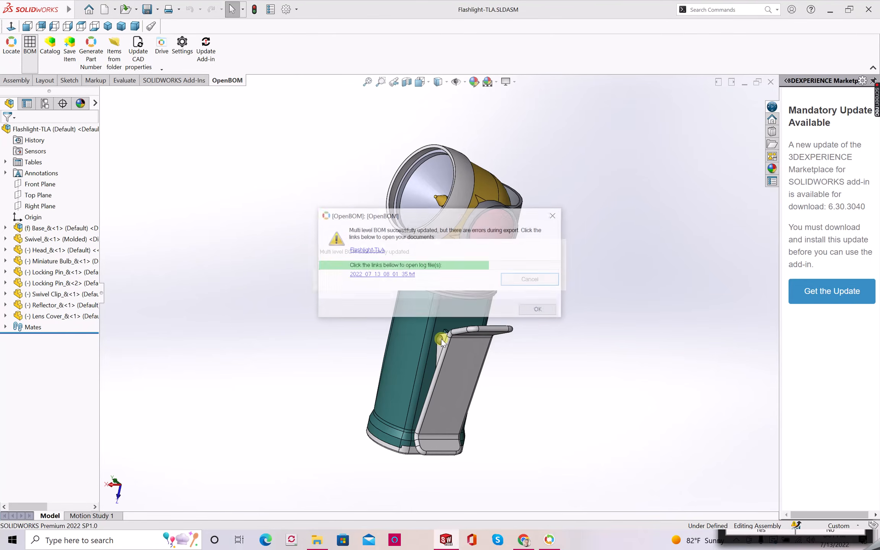
{"action": "left_click", "coordinate": [381, 250]}
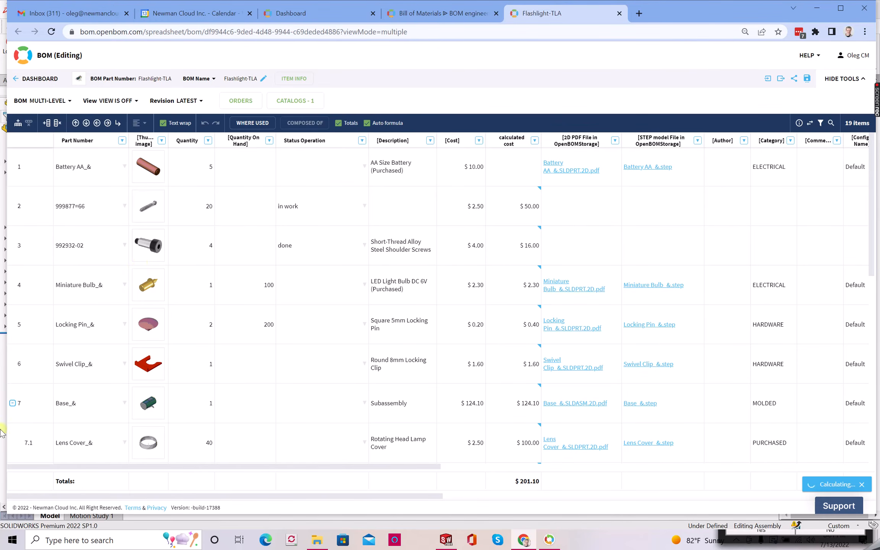
- Collapse and re-expand the Base_& subassembly in the BOM, and check where part 992932-02 is used
{"action": "left_click", "coordinate": [13, 403]}
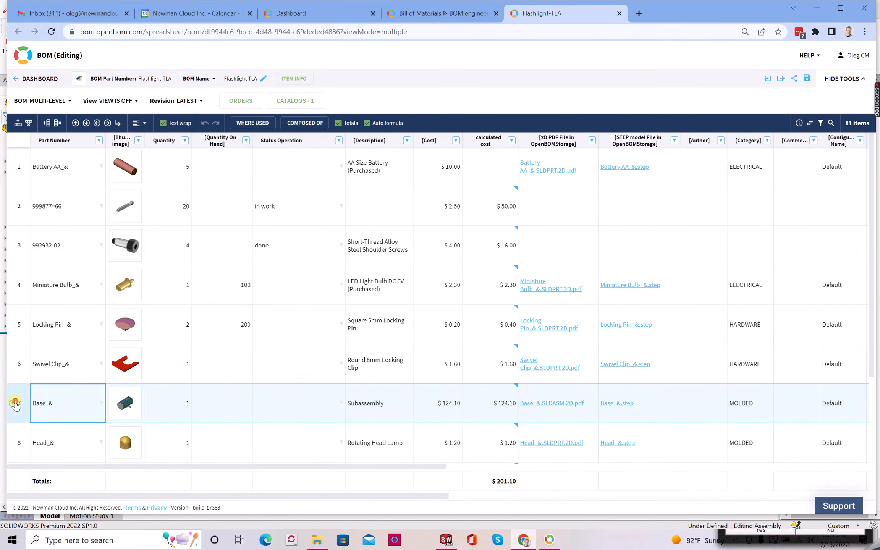
{"action": "left_click", "coordinate": [12, 403]}
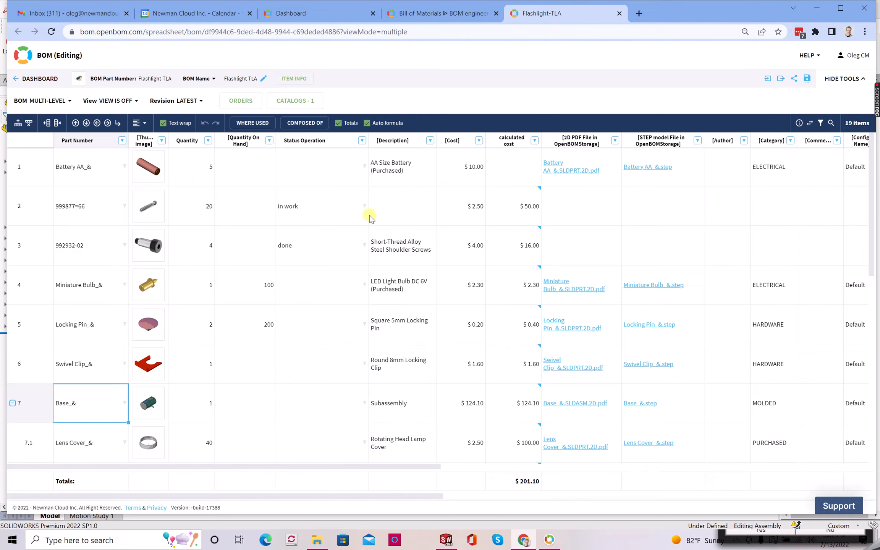
{"action": "left_click", "coordinate": [284, 260]}
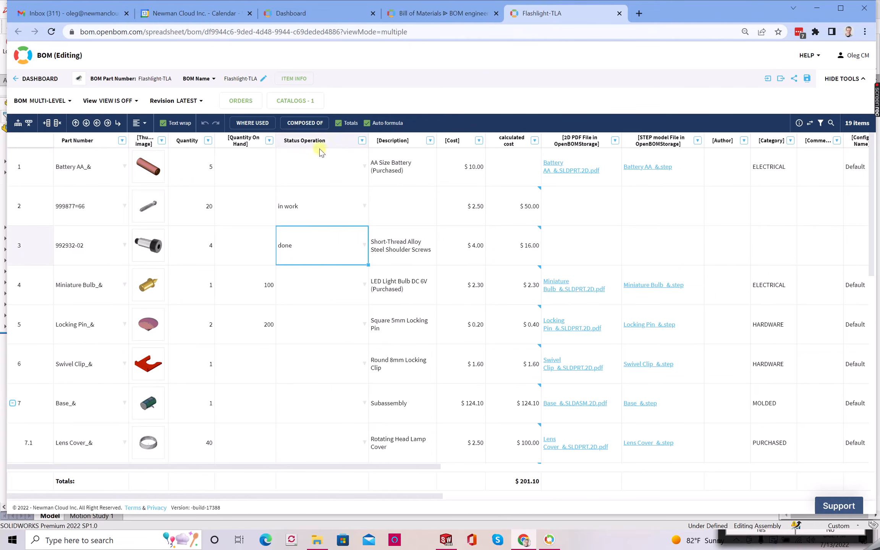
{"action": "left_click", "coordinate": [264, 124]}
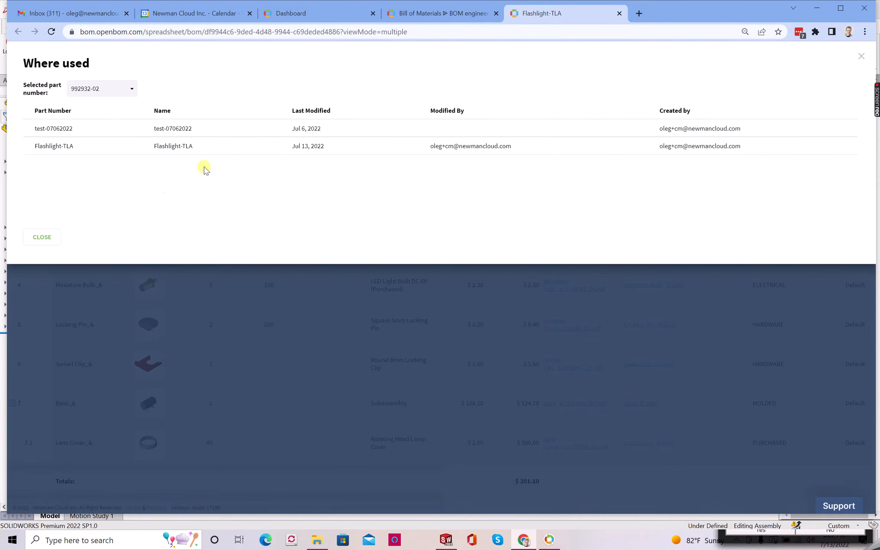
{"action": "left_click", "coordinate": [34, 239]}
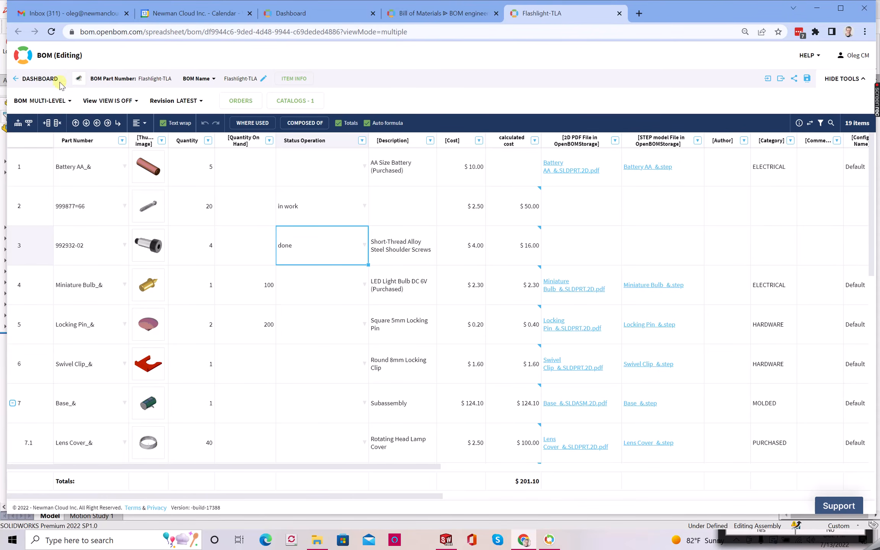
- Show the Flashlight-TLA BOM as a flattened BOM for review, and change it to the single-level view
{"action": "left_click", "coordinate": [46, 102]}
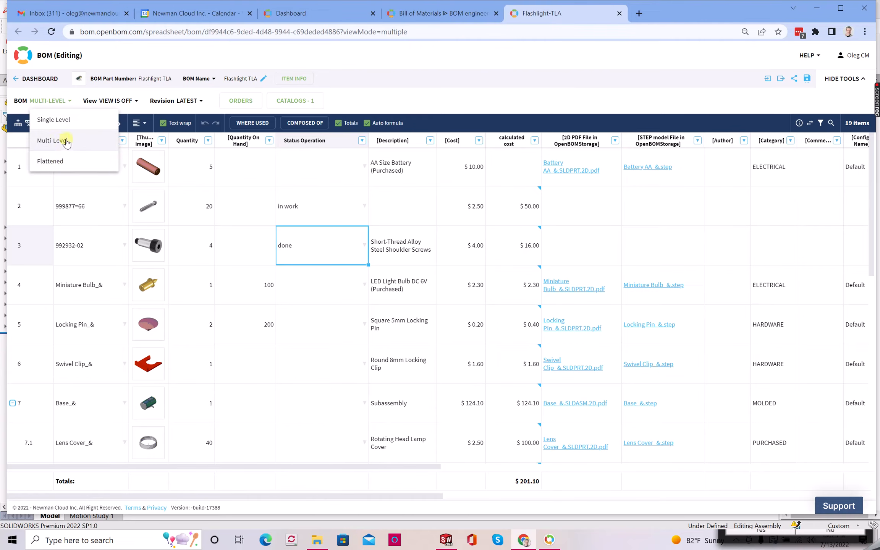
{"action": "left_click", "coordinate": [52, 161]}
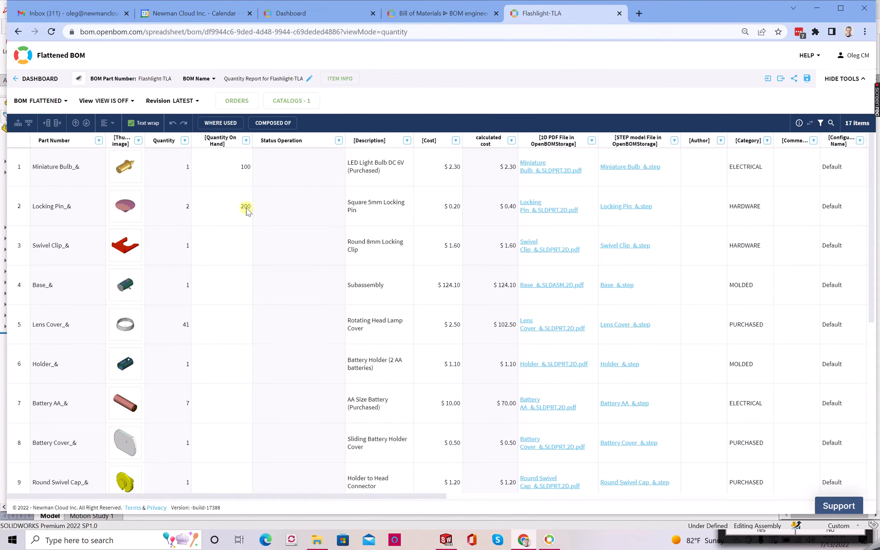
{"action": "left_click", "coordinate": [41, 107]}
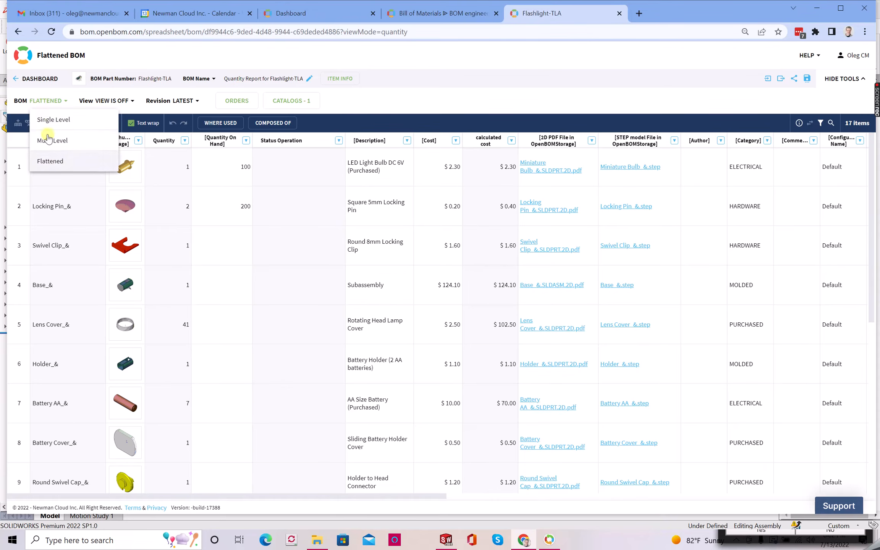
{"action": "left_click", "coordinate": [49, 120]}
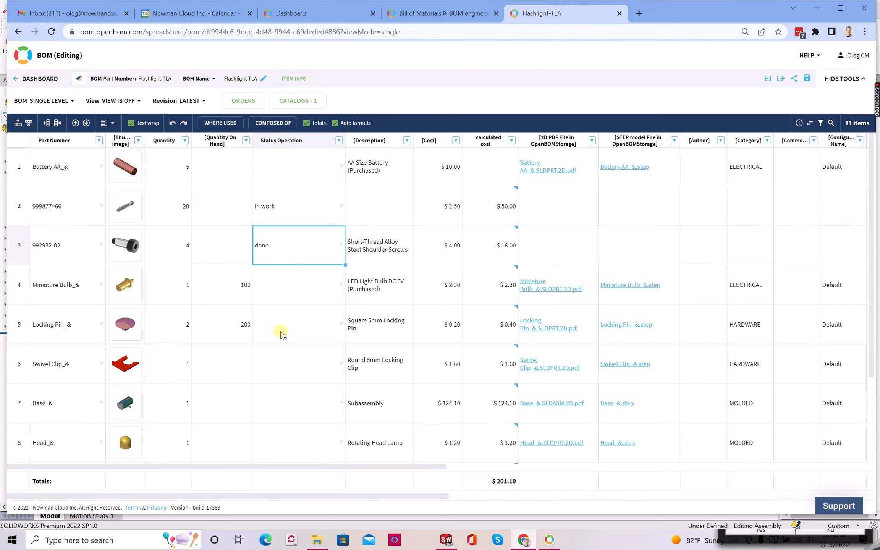
- Check the BOM's sharing settings without sharing it, and place a duplicate of the Flashlight-TLA page in a separate window beside the original
{"action": "left_click", "coordinate": [795, 79]}
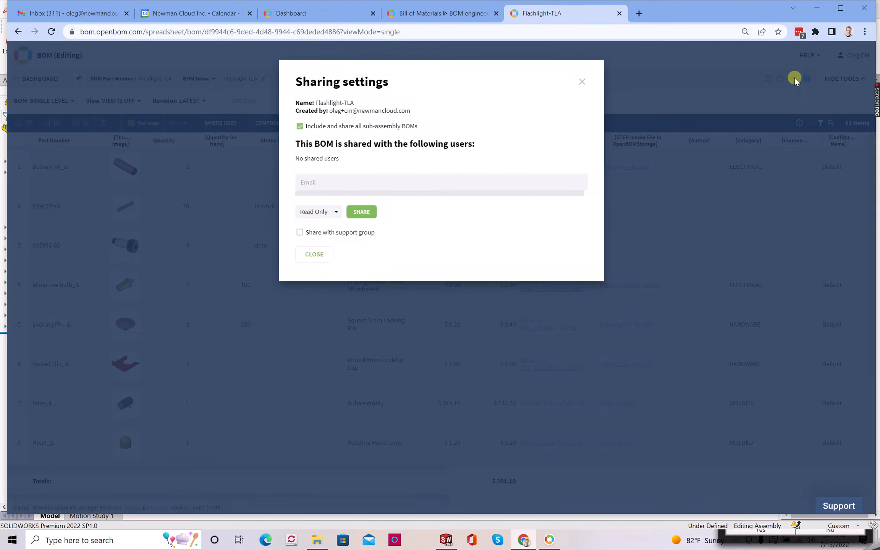
{"action": "left_click", "coordinate": [579, 84]}
{"action": "right_click", "coordinate": [581, 19]}
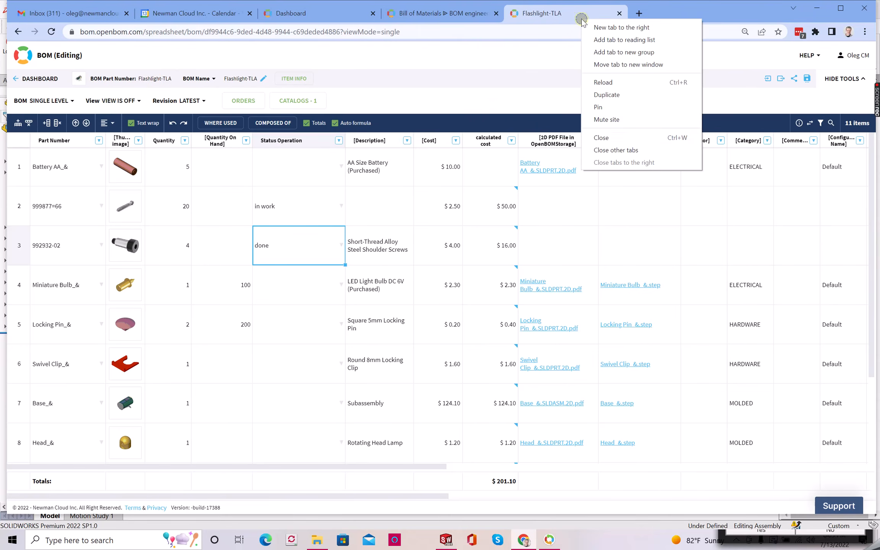
{"action": "left_click", "coordinate": [644, 96]}
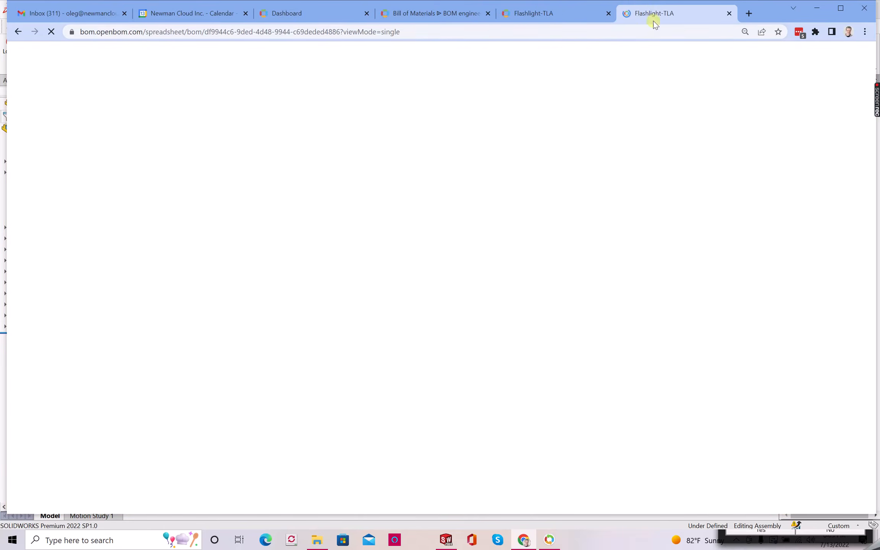
{"action": "left_click_drag", "start_coordinate": [634, 13], "coordinate": [654, 120]}
{"action": "left_click_drag", "start_coordinate": [97, 124], "coordinate": [473, 77]}
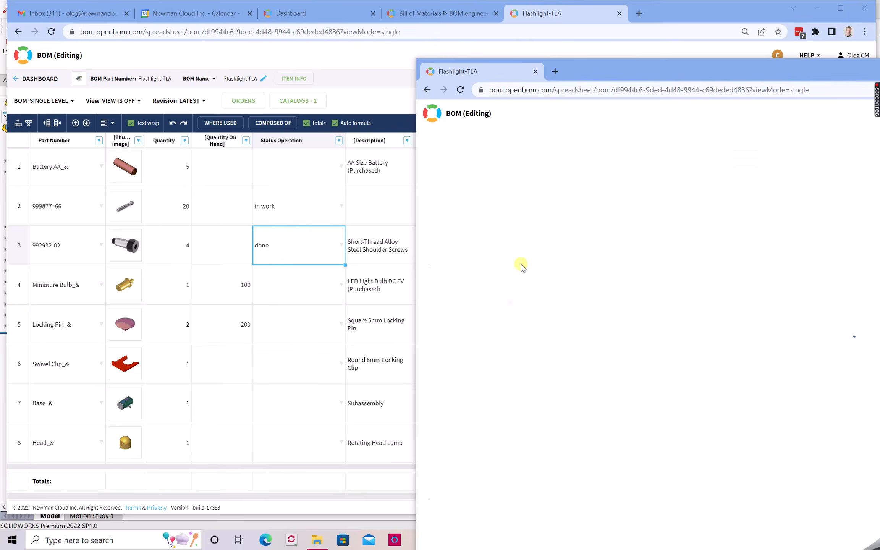
- Move through the Quantity cells in the duplicate window, set the quantity of 999877=66 to 40, and close that window
{"action": "left_click", "coordinate": [578, 266]}
{"action": "key", "text": "Down"}
{"action": "key", "text": "Down"}
{"action": "key", "text": "Down"}
{"action": "key", "text": "Down"}
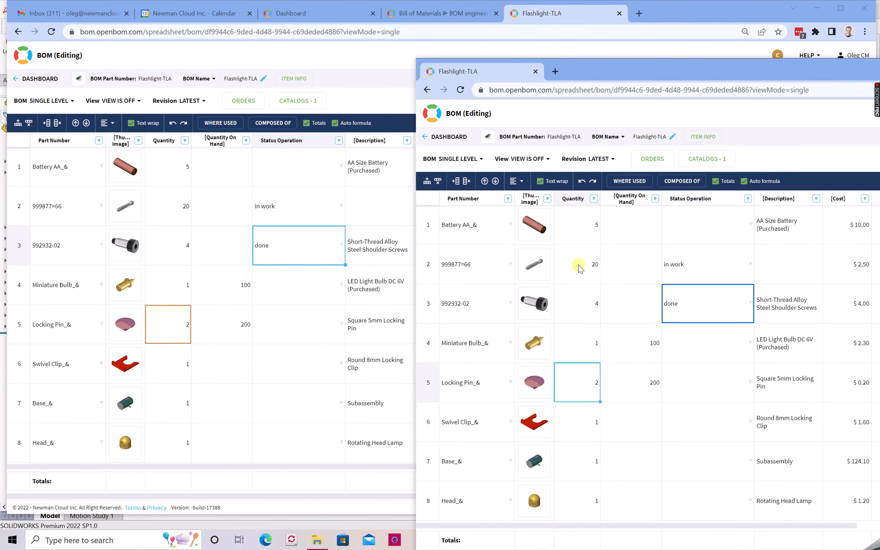
{"action": "key", "text": "Up"}
{"action": "key", "text": "Down"}
{"action": "key", "text": "Up"}
{"action": "key", "text": "Up"}
{"action": "key", "text": "Up"}
{"action": "key", "text": "Up"}
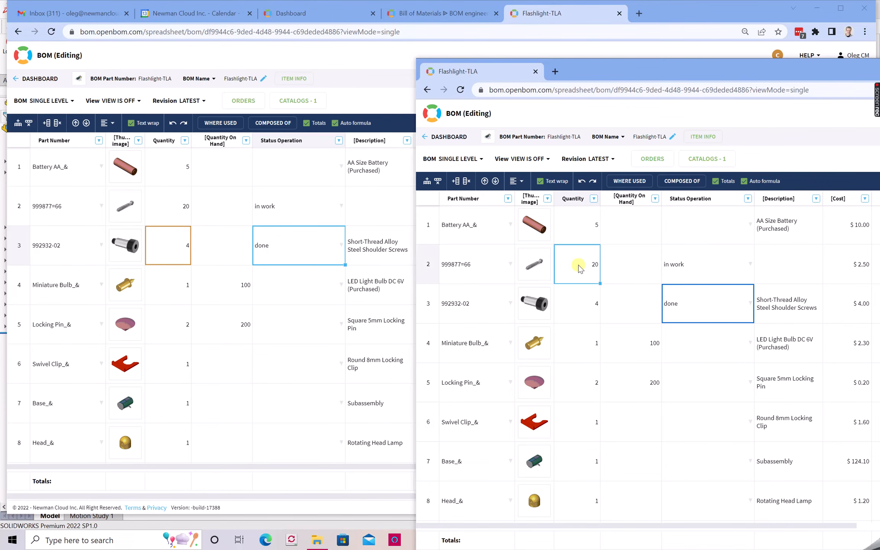
{"action": "type", "text": "40"}
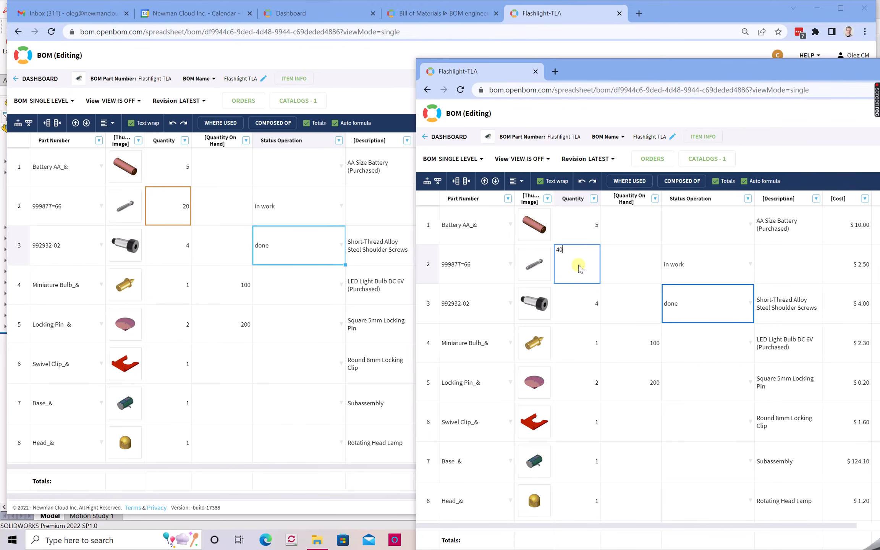
{"action": "key", "text": "Return"}
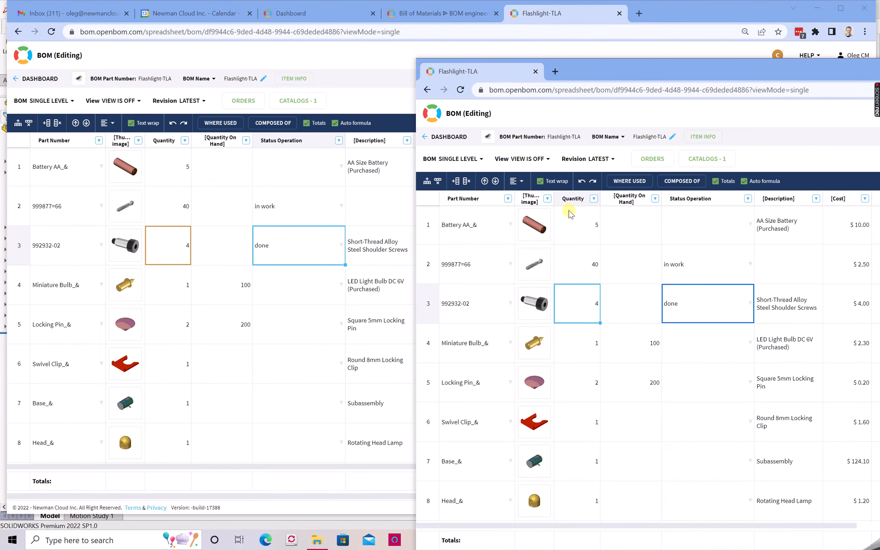
{"action": "left_click", "coordinate": [534, 72]}
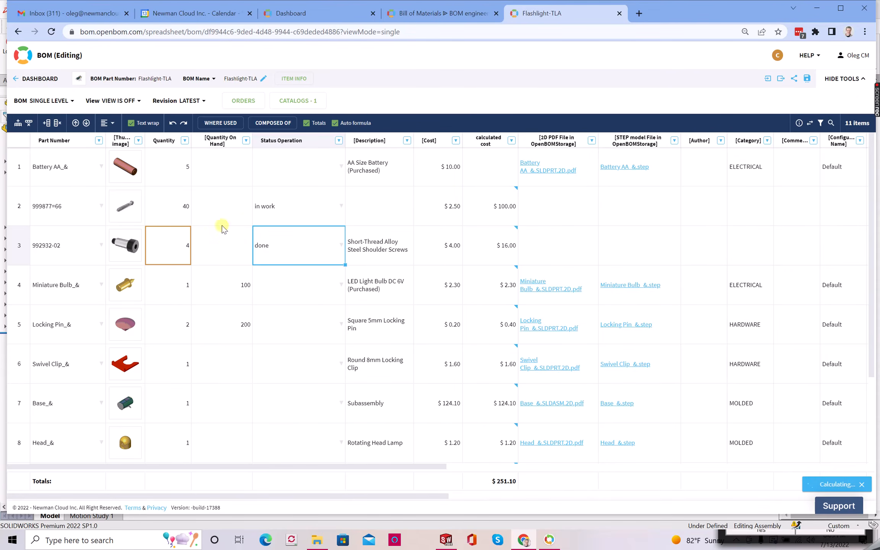
- Review the BOM's change history and the list of saved revisions, keeping the latest revision open
{"action": "left_click", "coordinate": [211, 105]}
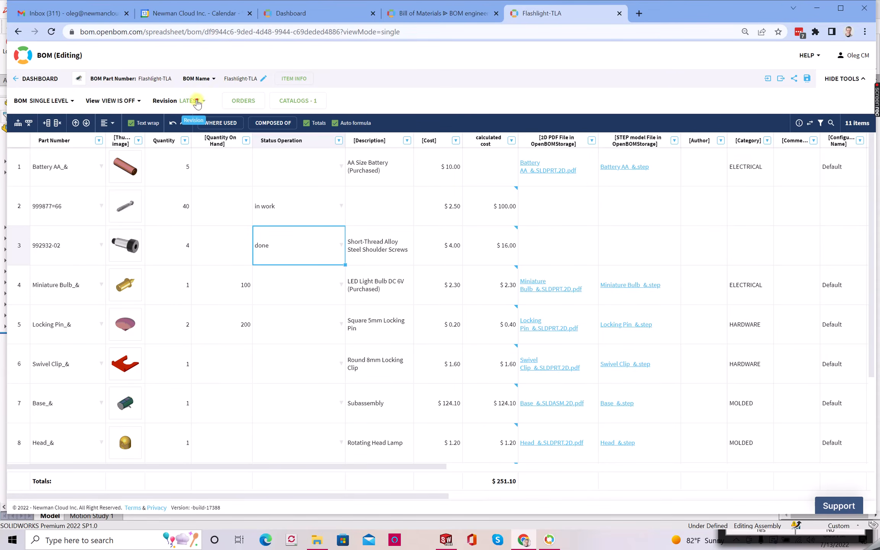
{"action": "left_click", "coordinate": [196, 167]}
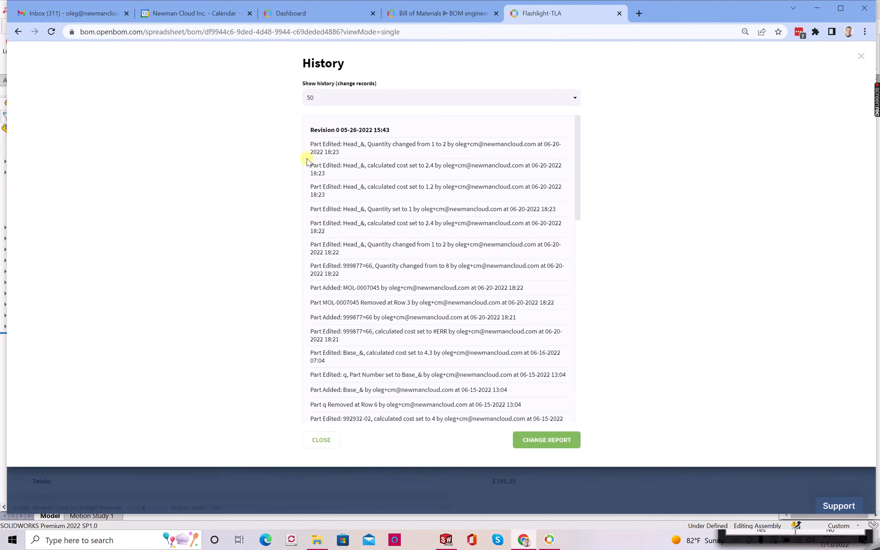
{"action": "left_click", "coordinate": [322, 435]}
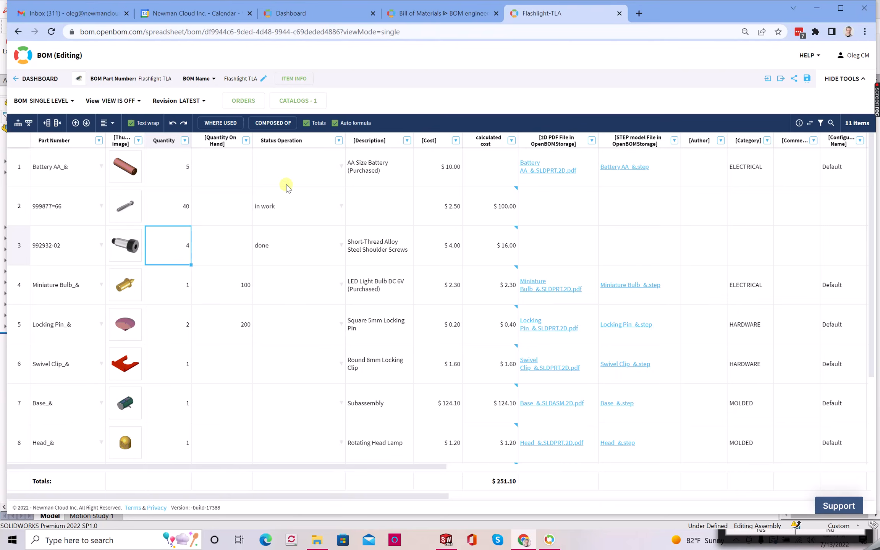
{"action": "left_click", "coordinate": [193, 101]}
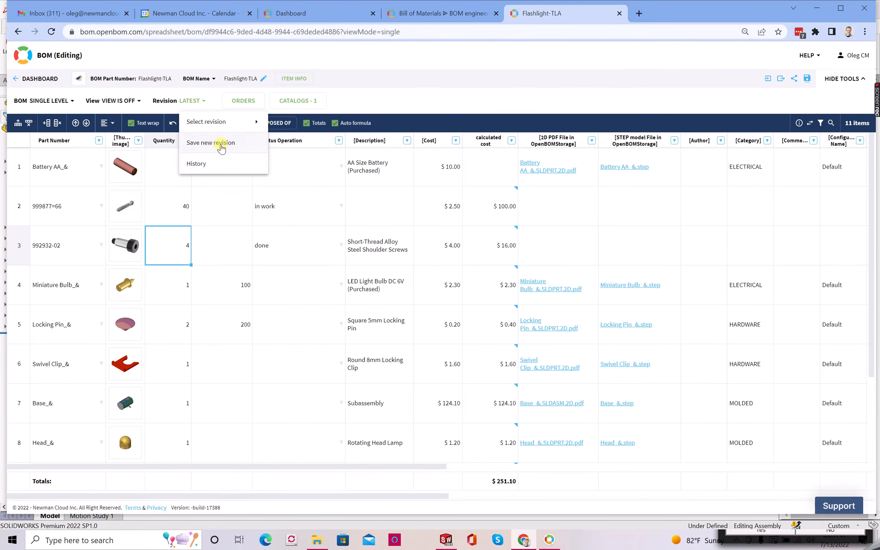
{"action": "mouse_move", "coordinate": [244, 122]}
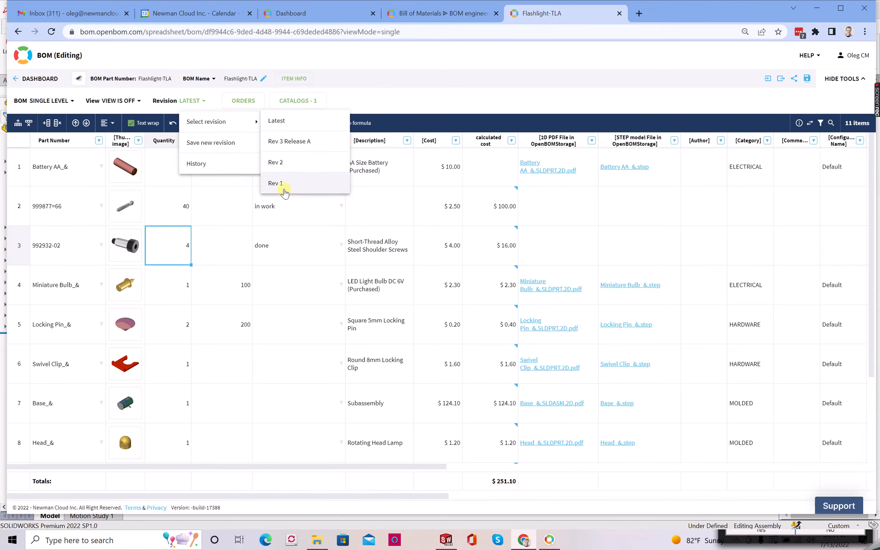
{"action": "left_click", "coordinate": [310, 222]}
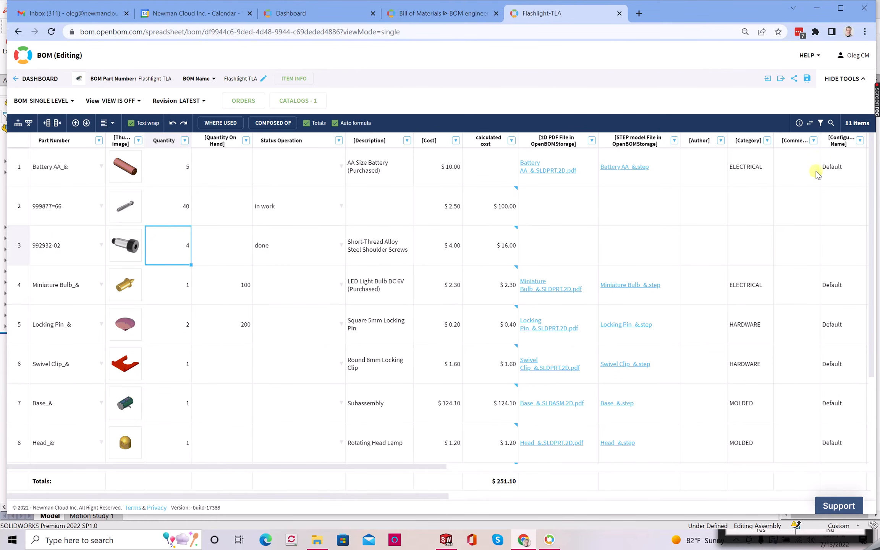
- View the item information of part 992932-02, and open Order 1 Flashlight-TLA from the BOM's orders to inspect its on-hand quantities
{"action": "left_click", "coordinate": [798, 123]}
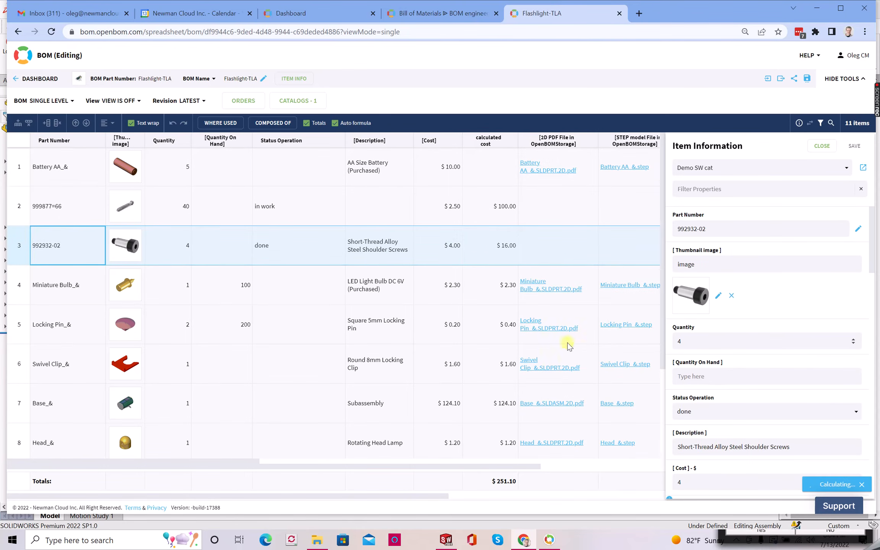
{"action": "left_click", "coordinate": [821, 146]}
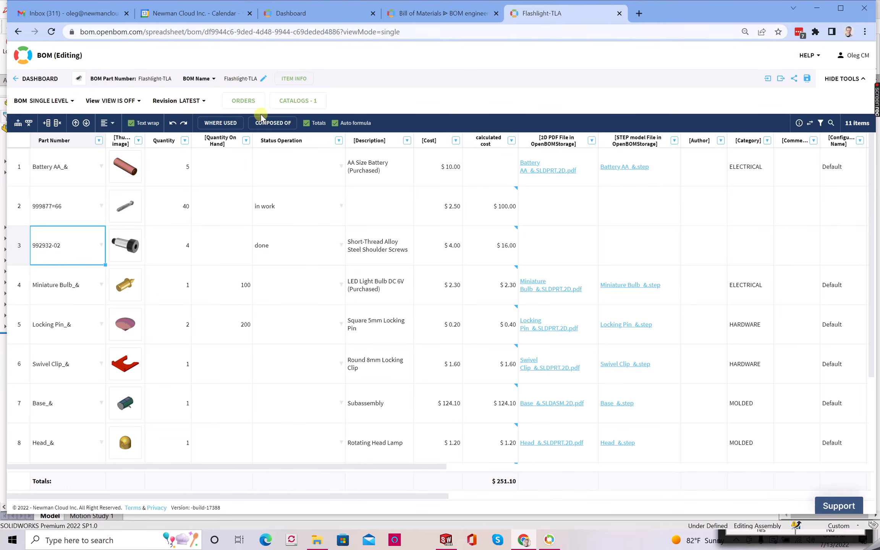
{"action": "left_click", "coordinate": [244, 101]}
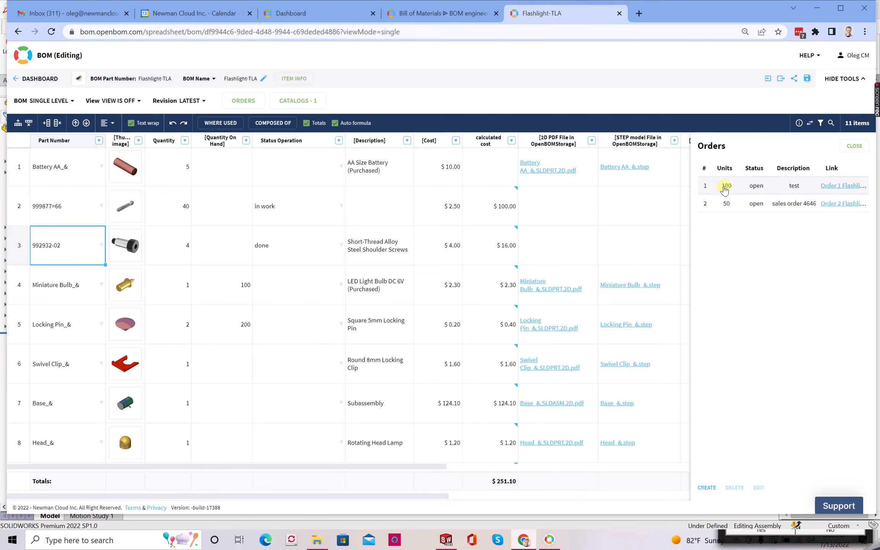
{"action": "left_click", "coordinate": [823, 186]}
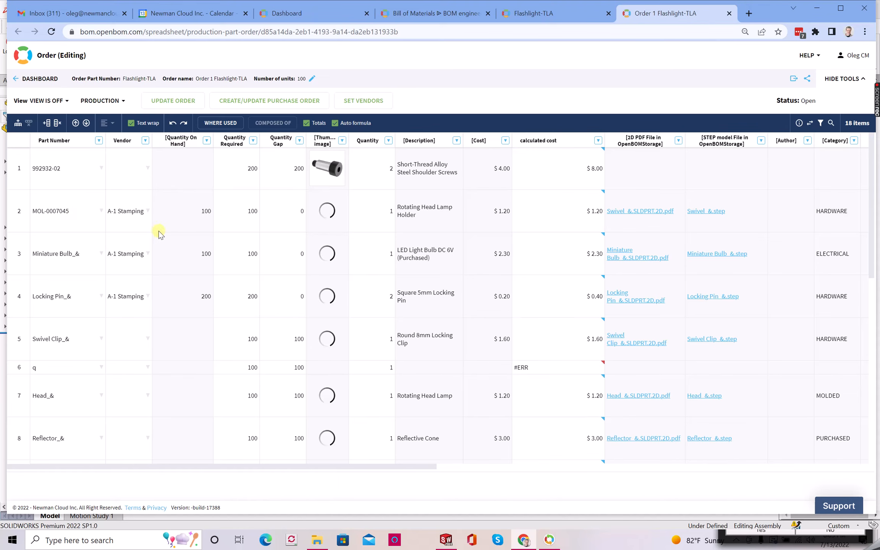
{"action": "left_click", "coordinate": [181, 221]}
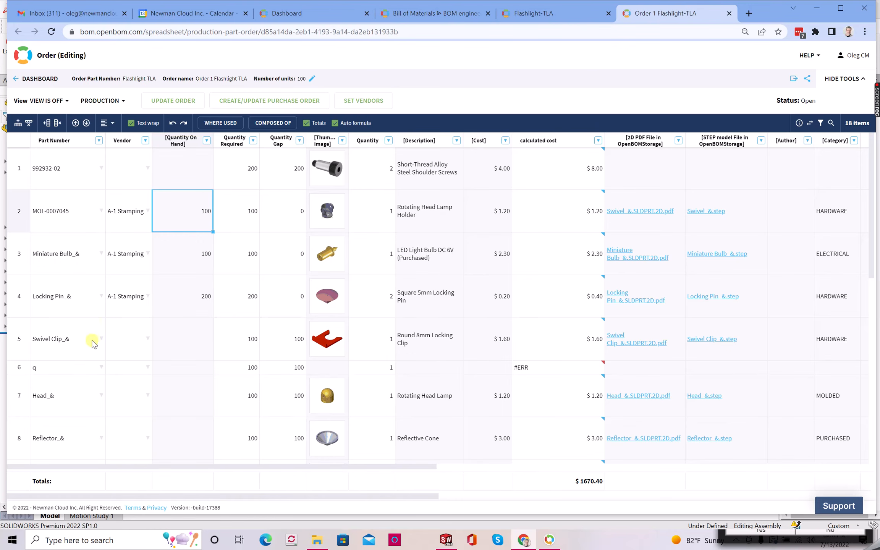
- Clear the part number q from row 6 of the order, and set the vendor of Swivel Clip_& to Grainger
{"action": "left_click", "coordinate": [98, 367]}
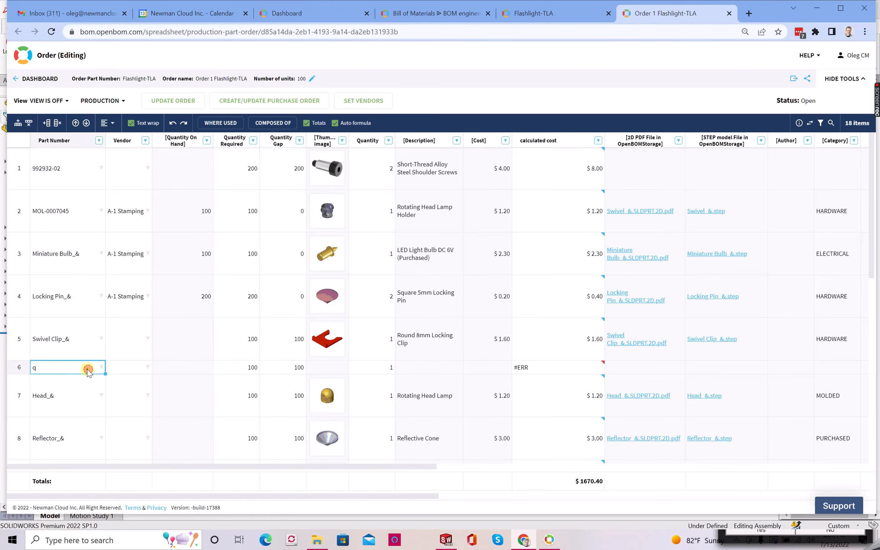
{"action": "double_click", "coordinate": [87, 368]}
{"action": "key", "text": "BackSpace"}
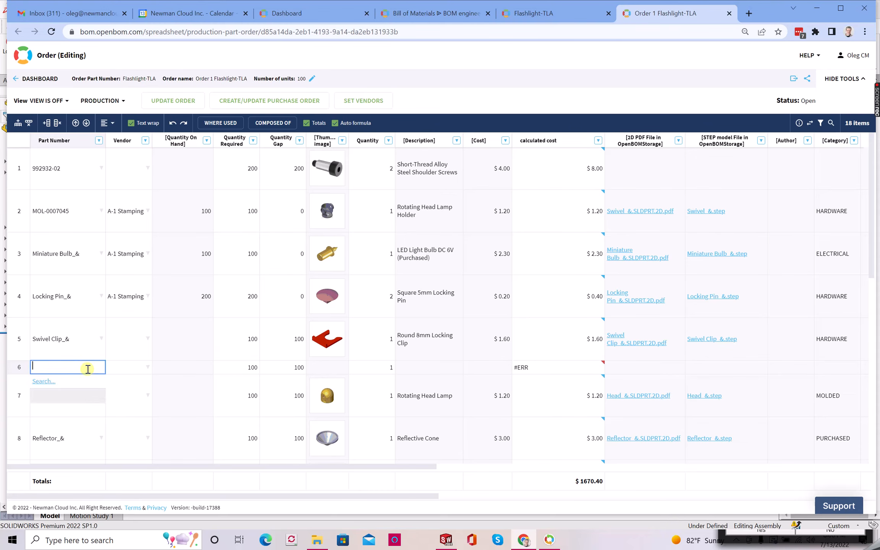
{"action": "left_click", "coordinate": [120, 344]}
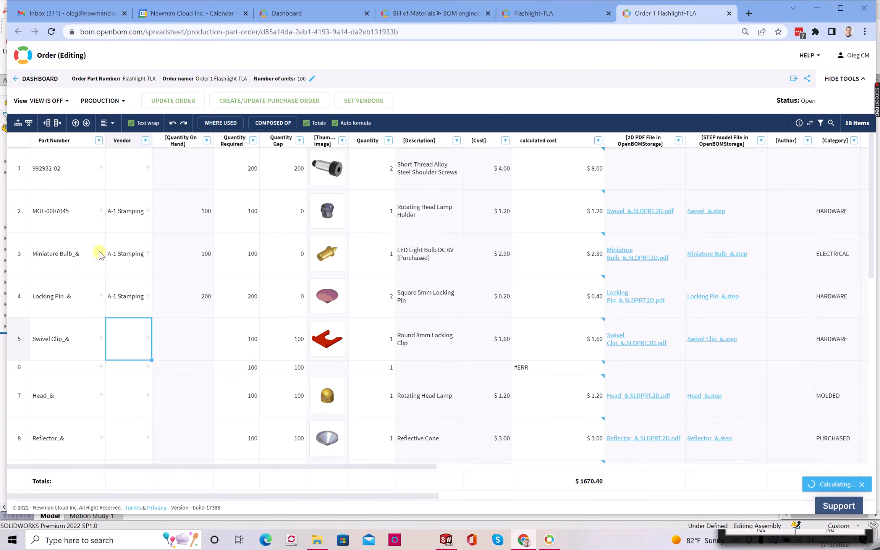
{"action": "left_click", "coordinate": [148, 339]}
{"action": "left_click", "coordinate": [112, 441]}
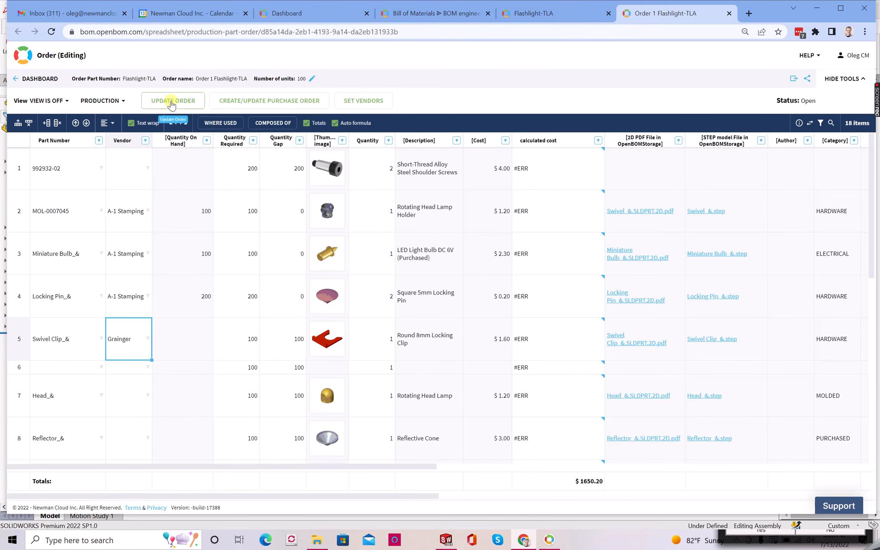
- Create or update the purchase orders from Order 1 Flashlight-TLA, and open the purchase orders list
{"action": "left_click", "coordinate": [250, 101]}
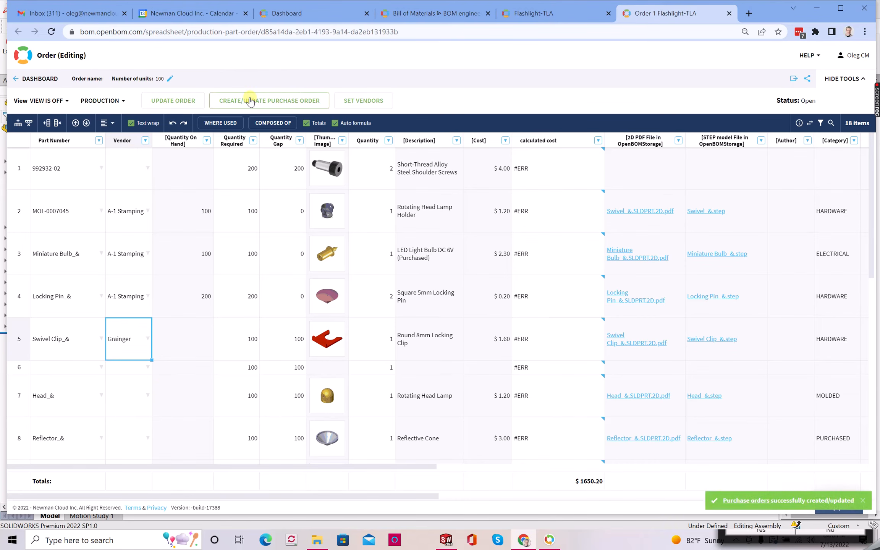
{"action": "left_click", "coordinate": [734, 501]}
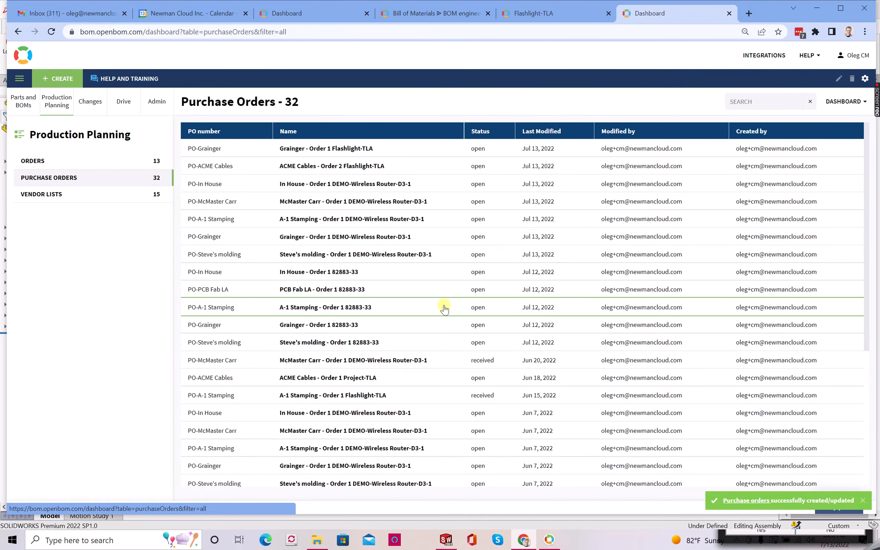
- Inspect the Grainger purchase order for Order 1 Flashlight-TLA and return to the purchase orders list
{"action": "left_click", "coordinate": [309, 153]}
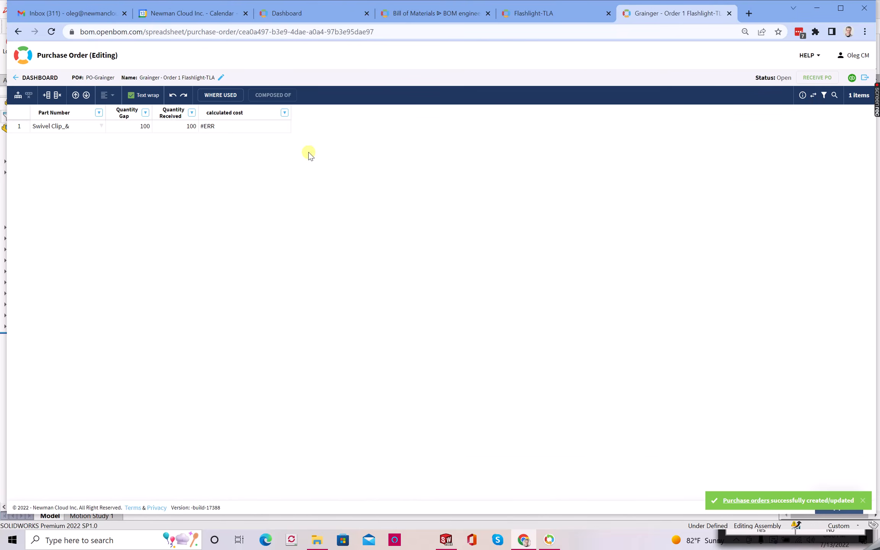
{"action": "left_click", "coordinate": [29, 81]}
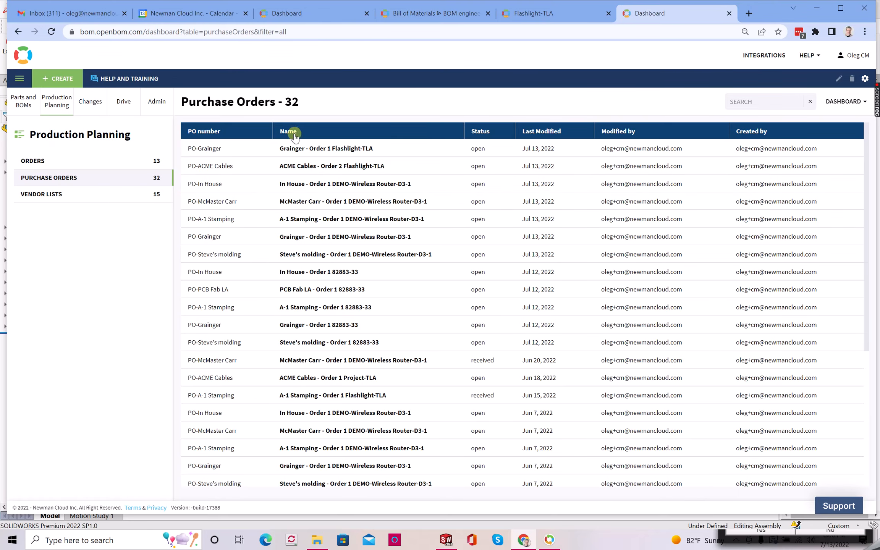
{"action": "left_click", "coordinate": [299, 149]}
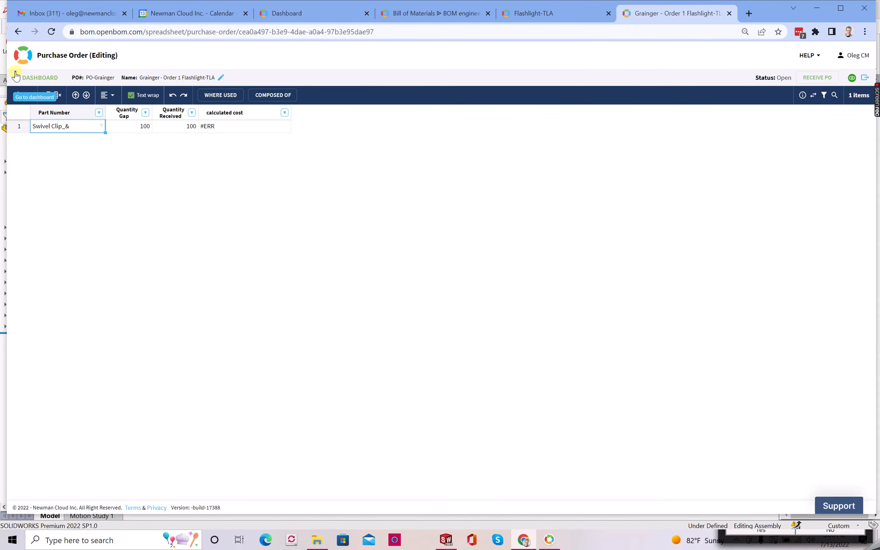
{"action": "left_click", "coordinate": [31, 78]}
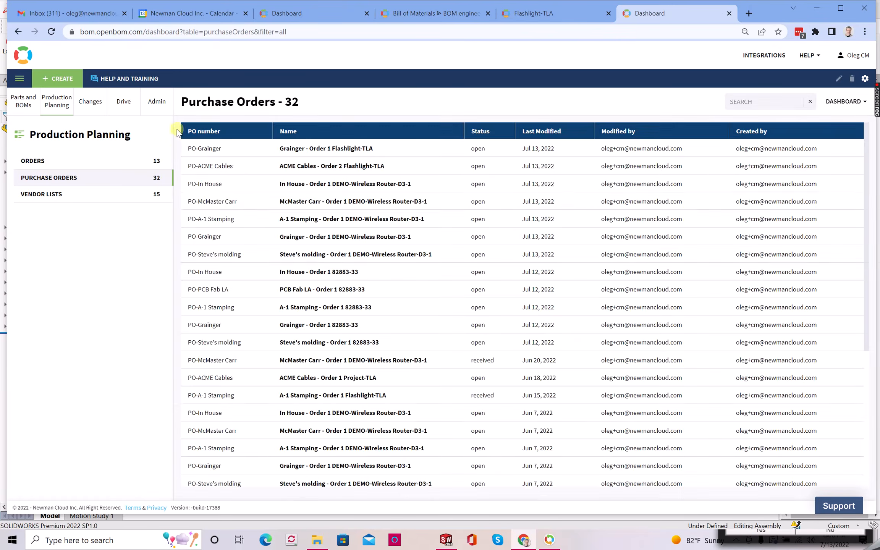
- Open the McMaster Carr purchase order for Order 1 DEMO-Wireless Router-D3-1, and limit its export to Quantity Gap, Quantity Received, Part Number, Thumbnail image and Total Cost
{"action": "left_click", "coordinate": [231, 202]}
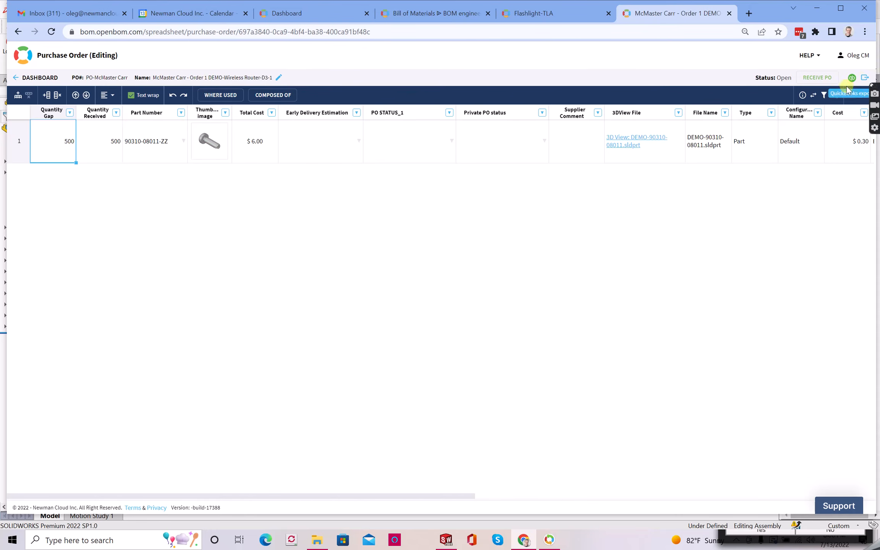
{"action": "left_click", "coordinate": [863, 78]}
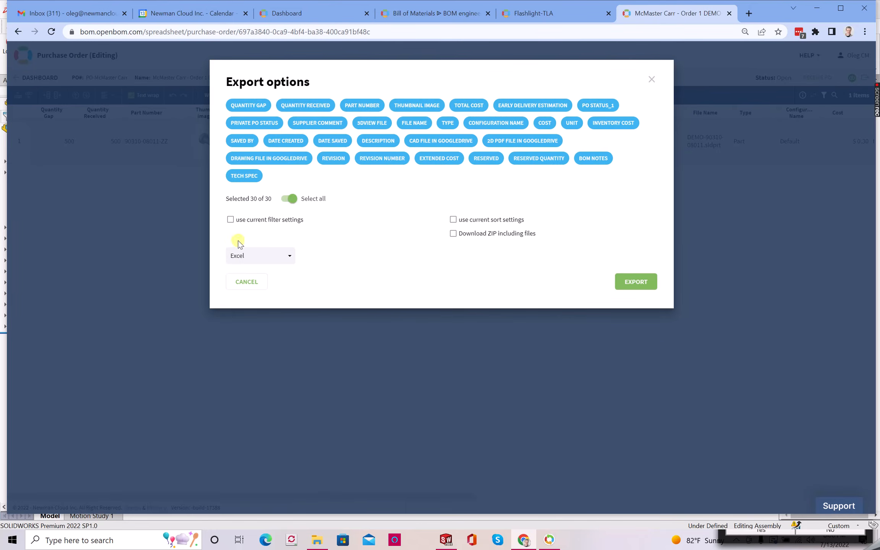
{"action": "left_click", "coordinate": [287, 198]}
{"action": "left_click", "coordinate": [255, 108]}
{"action": "left_click", "coordinate": [289, 108]}
{"action": "left_click", "coordinate": [359, 106]}
{"action": "left_click", "coordinate": [411, 107]}
{"action": "left_click", "coordinate": [463, 105]}
- Export the purchase order as a PDF using the default template, and view the downloaded document before closing it
{"action": "left_click", "coordinate": [239, 256]}
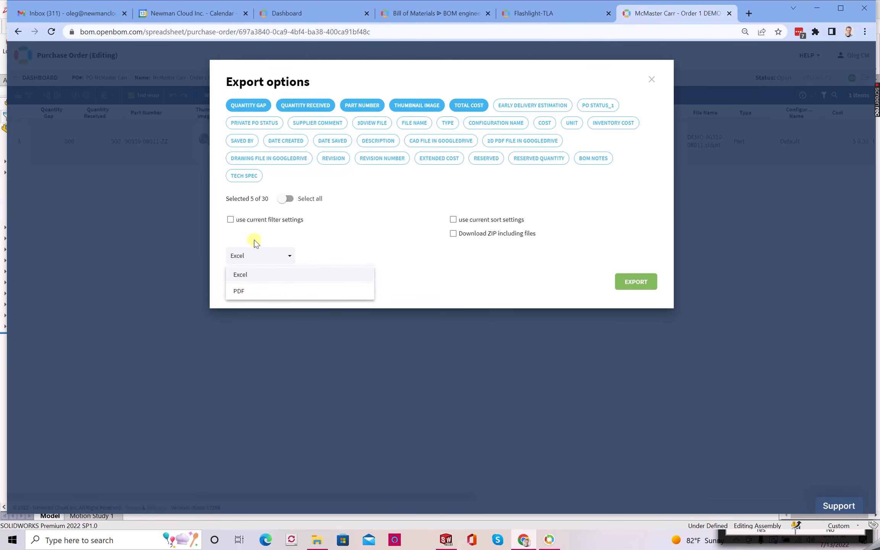
{"action": "left_click", "coordinate": [248, 290]}
{"action": "left_click", "coordinate": [317, 257]}
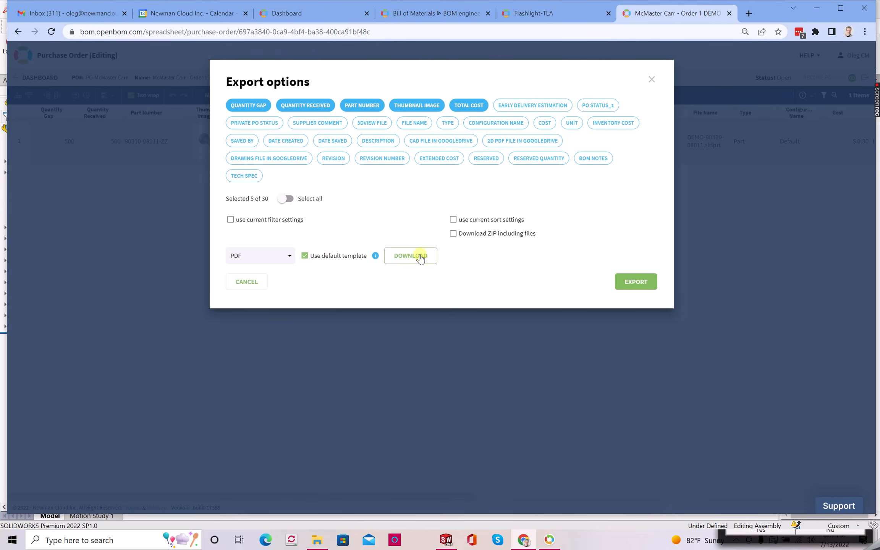
{"action": "left_click", "coordinate": [627, 281]}
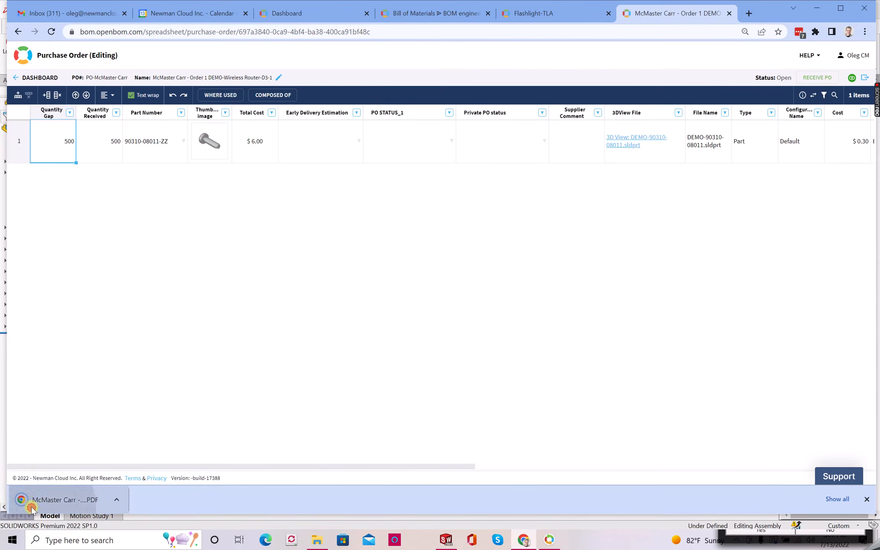
{"action": "left_click", "coordinate": [76, 499]}
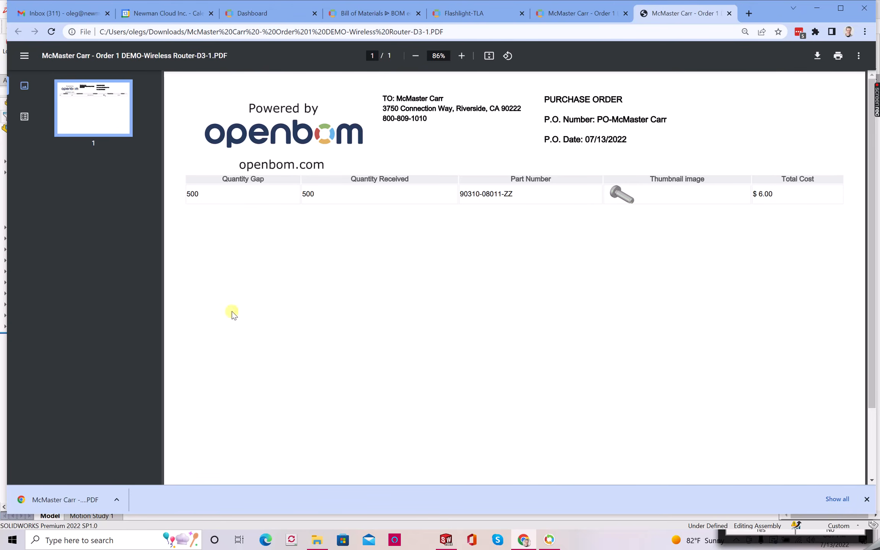
{"action": "left_click", "coordinate": [729, 14]}
- View the confirmation for receiving PO-McMaster Carr into inventory, and dismiss it without receiving
{"action": "left_click", "coordinate": [806, 78]}
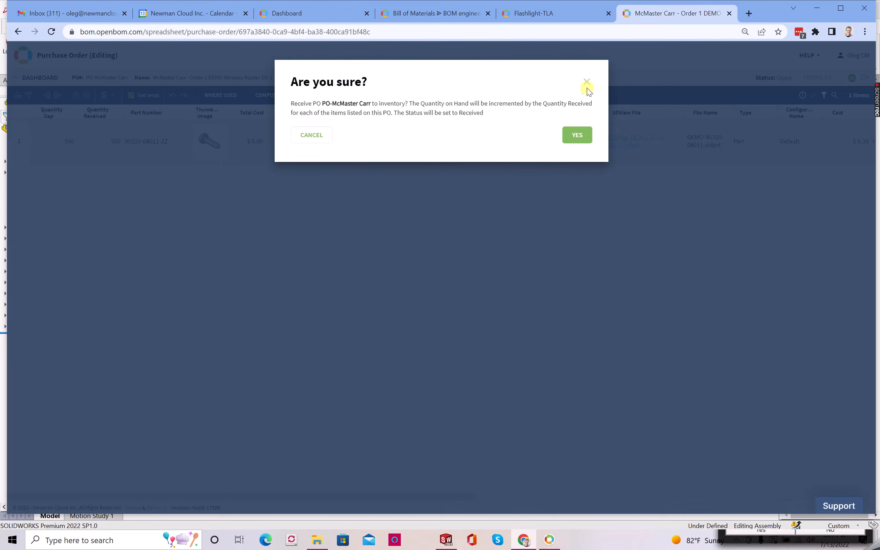
{"action": "left_click", "coordinate": [585, 86]}
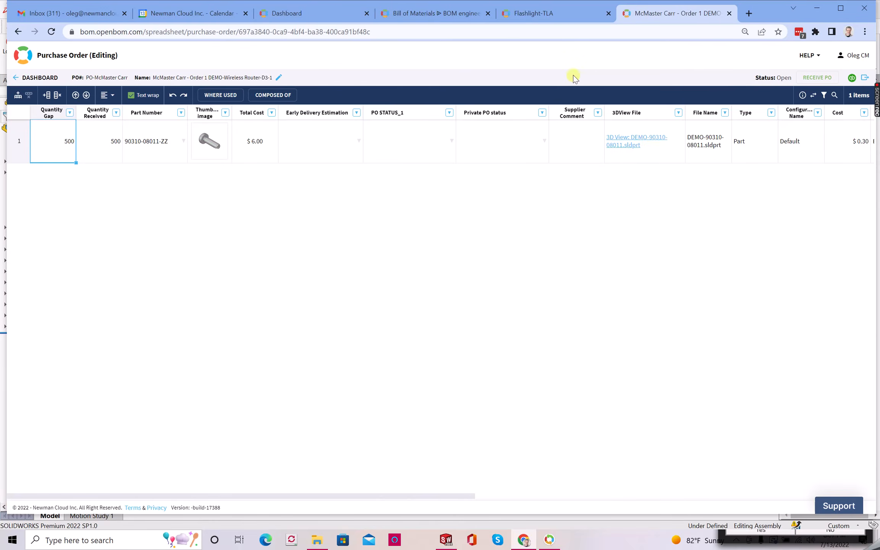
- Review Order 1 Flashlight-TLA from the Flashlight-TLA BOM's orders and again from the dashboard's orders list
{"action": "left_click", "coordinate": [559, 13]}
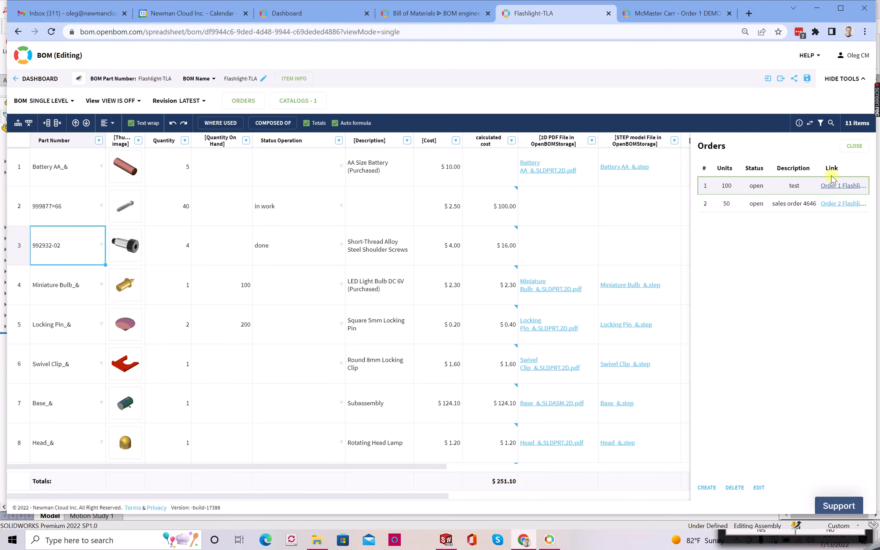
{"action": "left_click", "coordinate": [837, 186]}
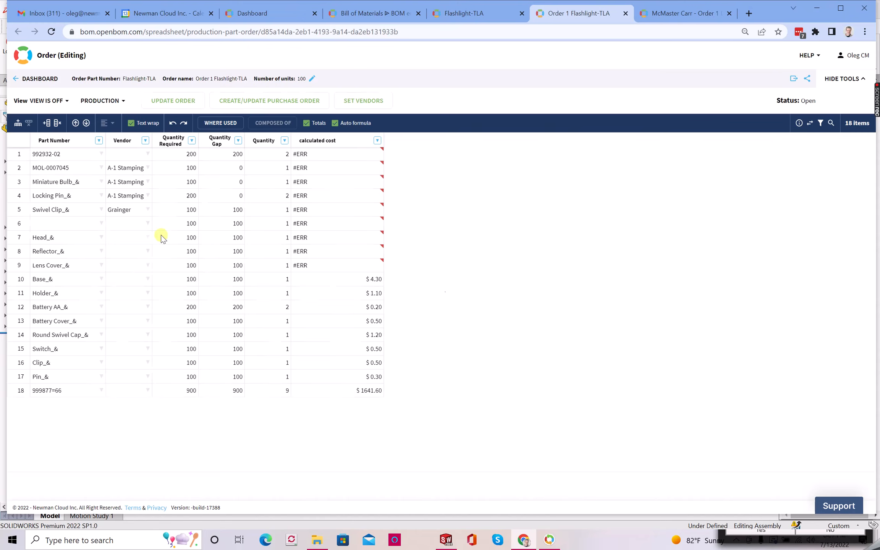
{"action": "left_click", "coordinate": [15, 78]}
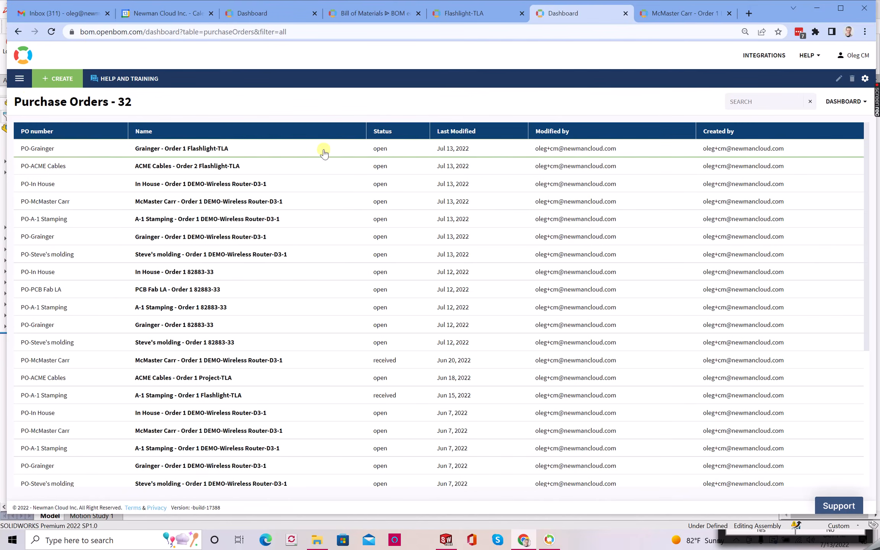
{"action": "left_click", "coordinate": [20, 79]}
{"action": "left_click", "coordinate": [83, 161]}
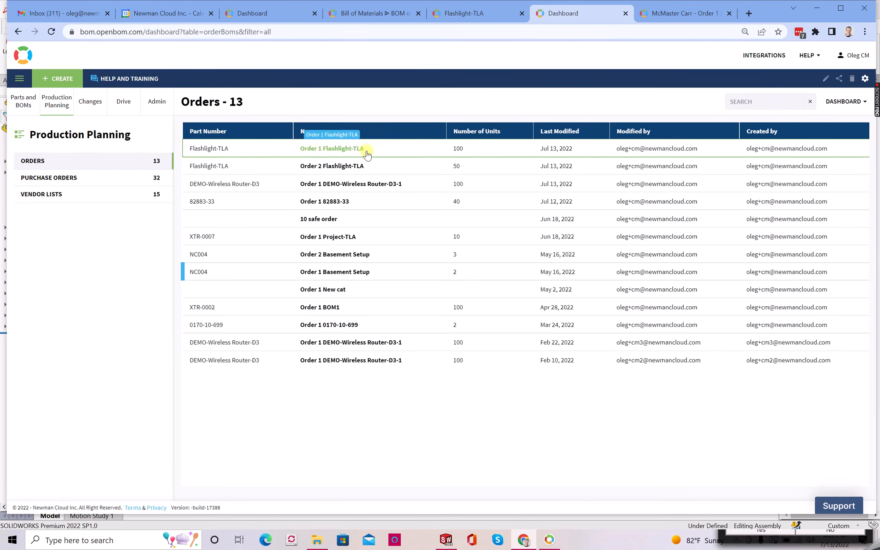
{"action": "left_click", "coordinate": [319, 149]}
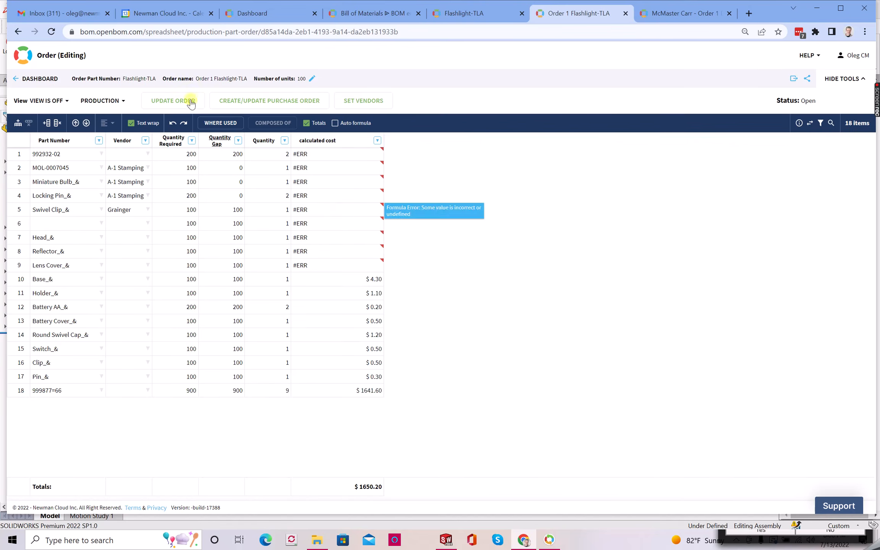
{"action": "left_click", "coordinate": [37, 79]}
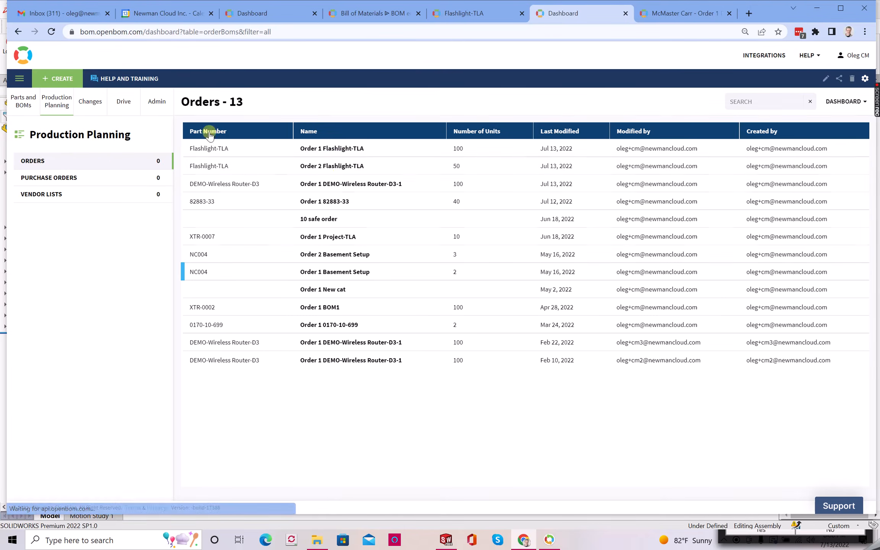
- Inspect Order 2 Flashlight-TLA and its production options, and return to the orders list
{"action": "left_click", "coordinate": [324, 167]}
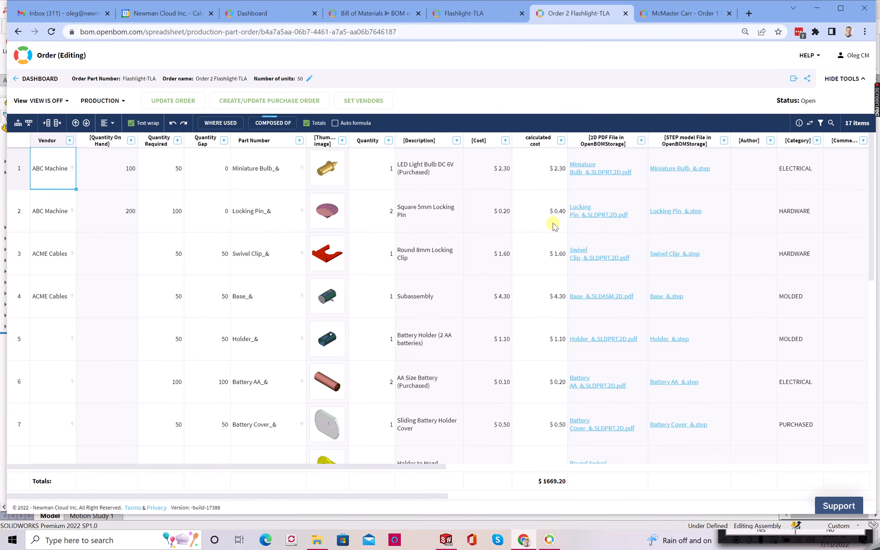
{"action": "left_click", "coordinate": [115, 100]}
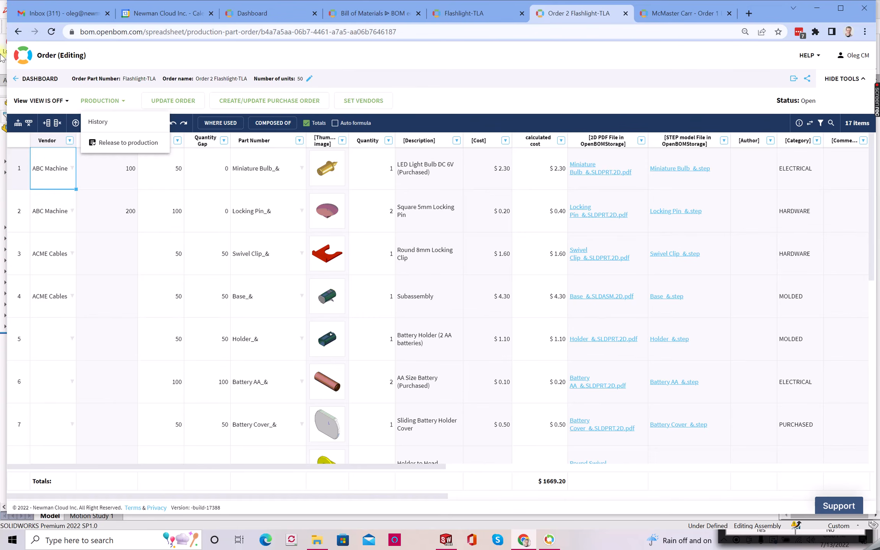
{"action": "left_click", "coordinate": [15, 82]}
{"action": "left_click", "coordinate": [14, 82]}
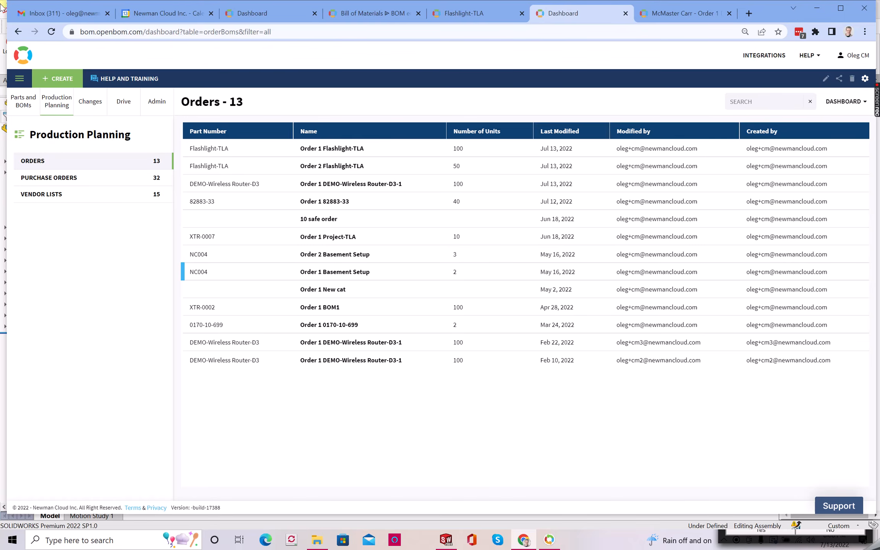
- Show the parts and BOMs items, and switch to File Explorer to view the file actions for Flashlight-TLA.SLDASM, including OpenBOM Drive
{"action": "left_click", "coordinate": [23, 102]}
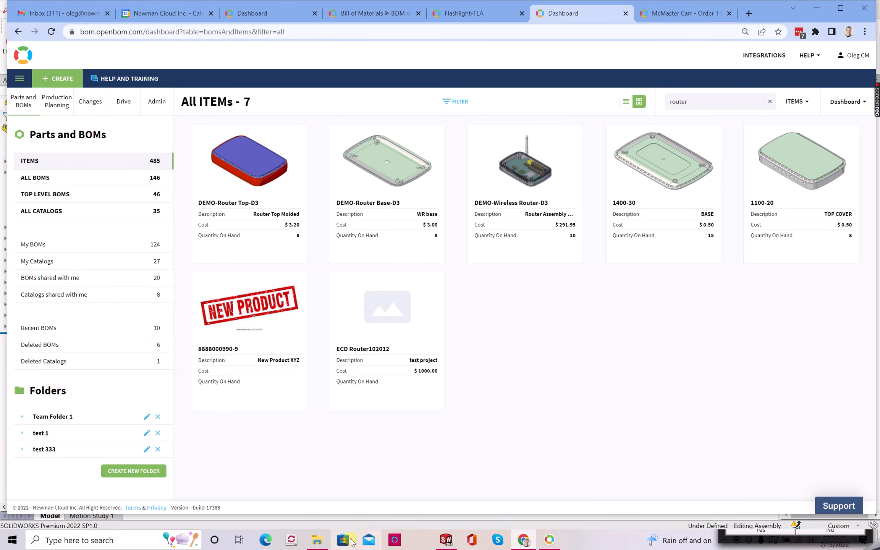
{"action": "mouse_move", "coordinate": [334, 544]}
{"action": "left_click", "coordinate": [346, 481]}
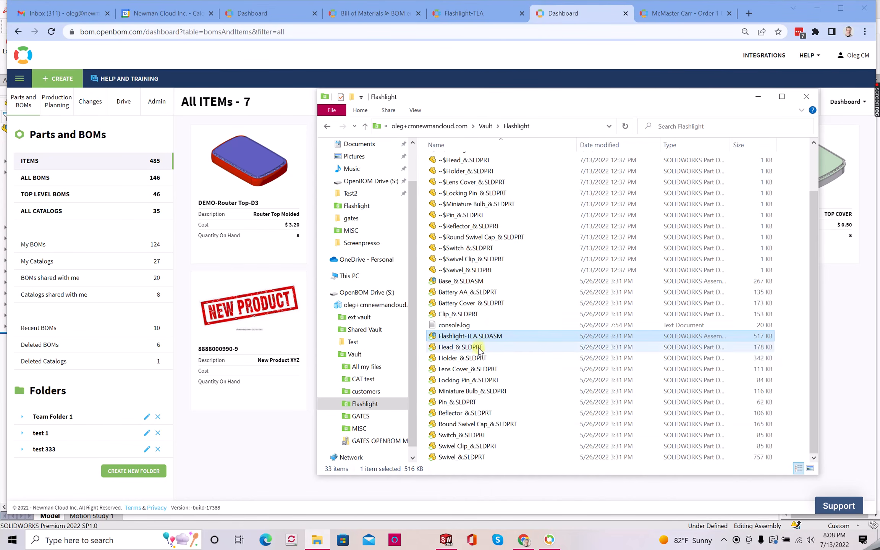
{"action": "right_click", "coordinate": [479, 336]}
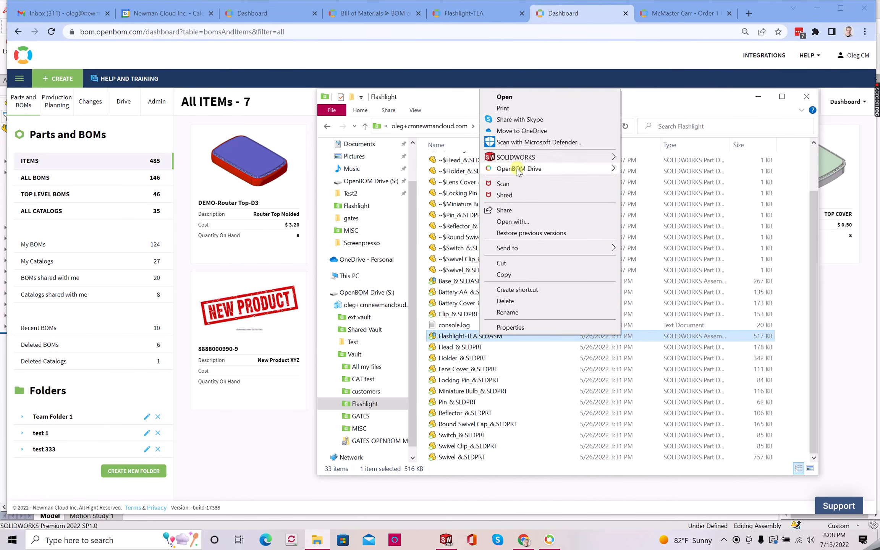
{"action": "mouse_move", "coordinate": [518, 170]}
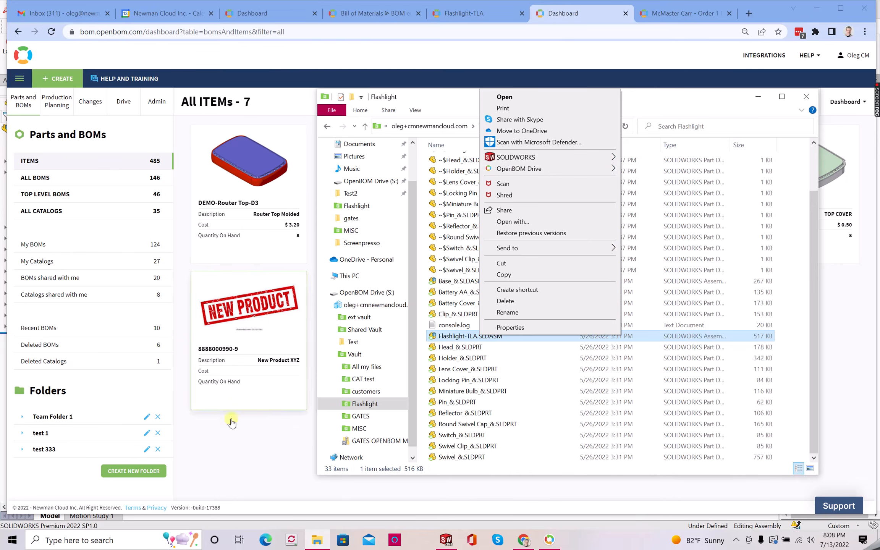
{"action": "left_click", "coordinate": [245, 451]}
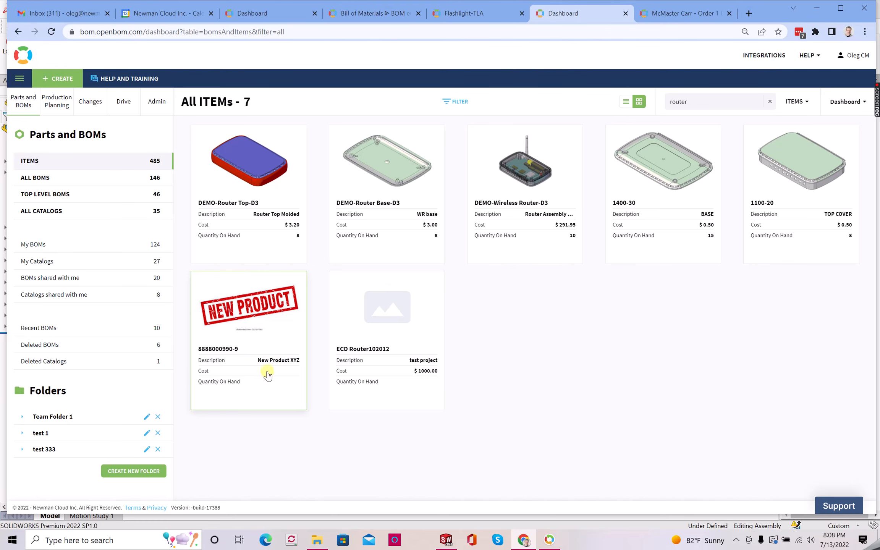
- Switch to SOLIDWORKS and dismiss the OpenBOM message about the multi-level BOM update
{"action": "left_click", "coordinate": [445, 540]}
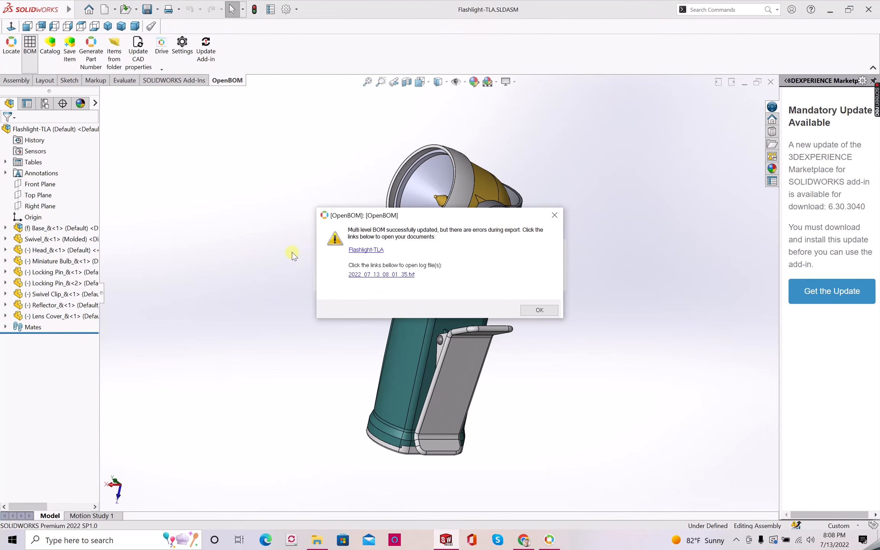
{"action": "left_click", "coordinate": [539, 310]}
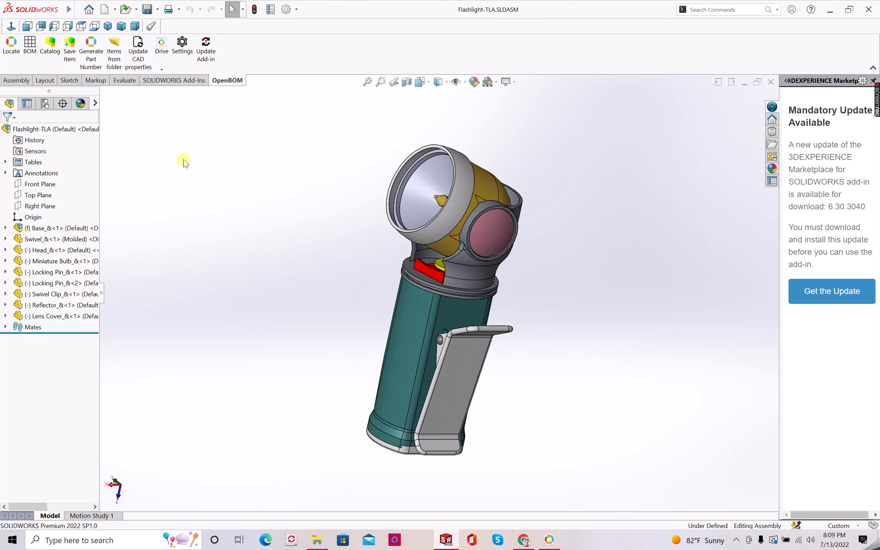
- Switch back to OpenBOM in the browser and view the item information of DEMO-Wireless Router-D3
{"action": "key", "text": "alt+Tab"}
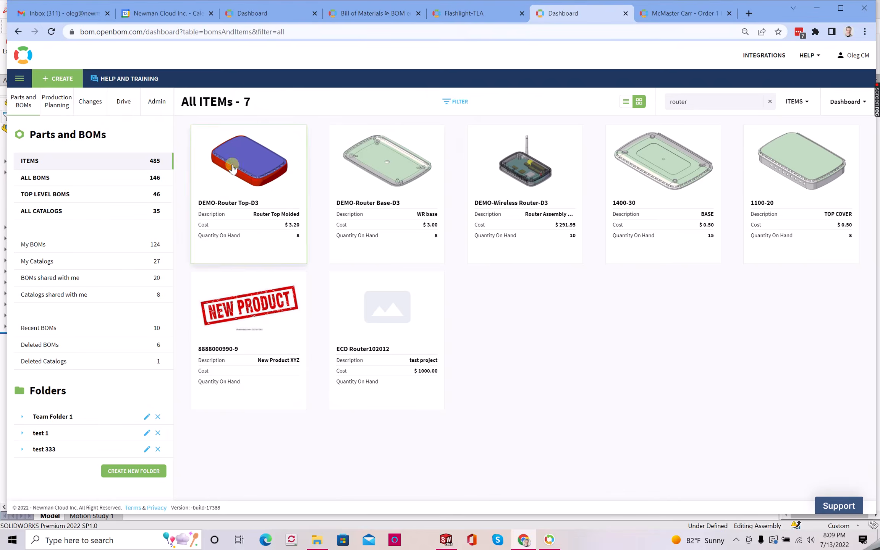
{"action": "left_click", "coordinate": [531, 161]}
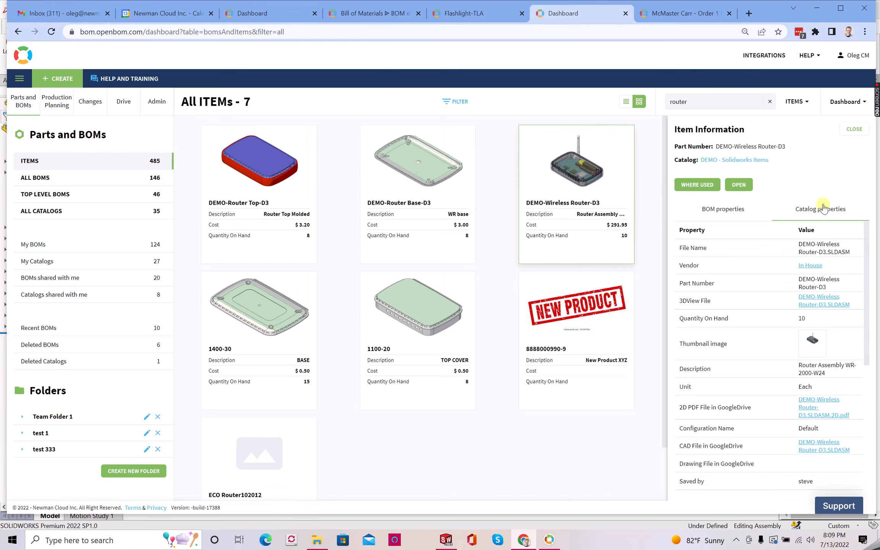